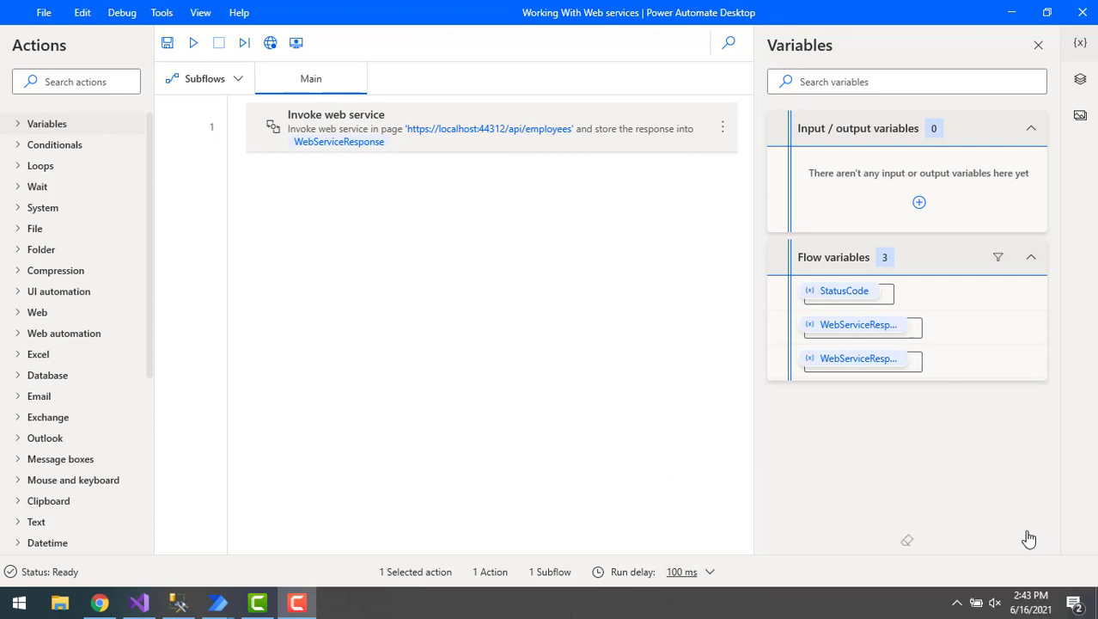
- Switch to SQL Server Management Studio and check the ID, FirstName and LastName of employees 1 and 11
click(178, 604)
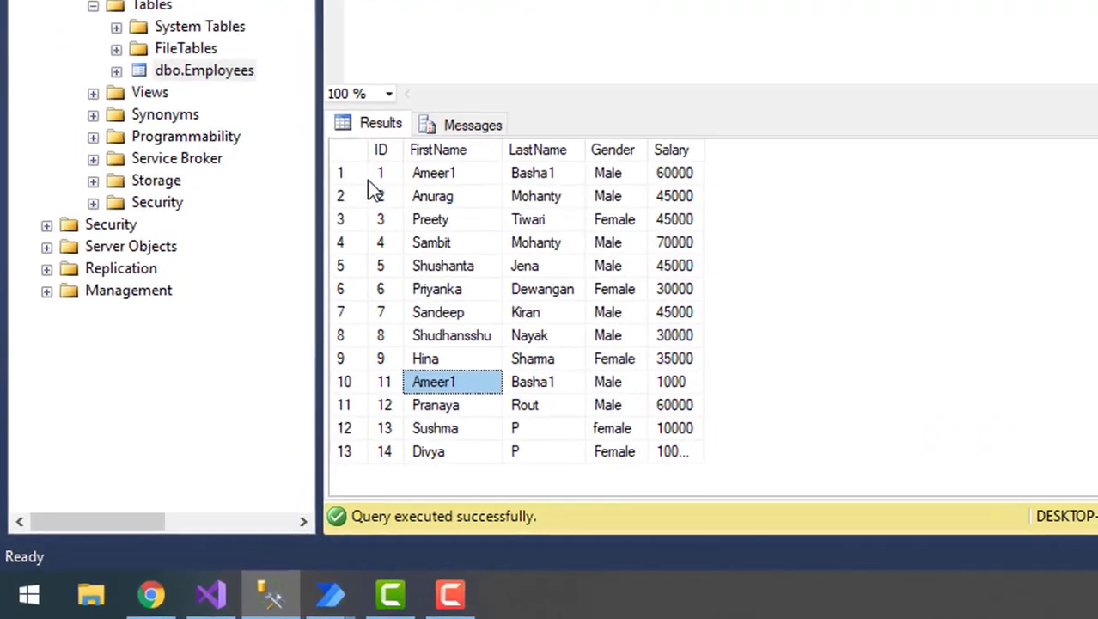
click(392, 162)
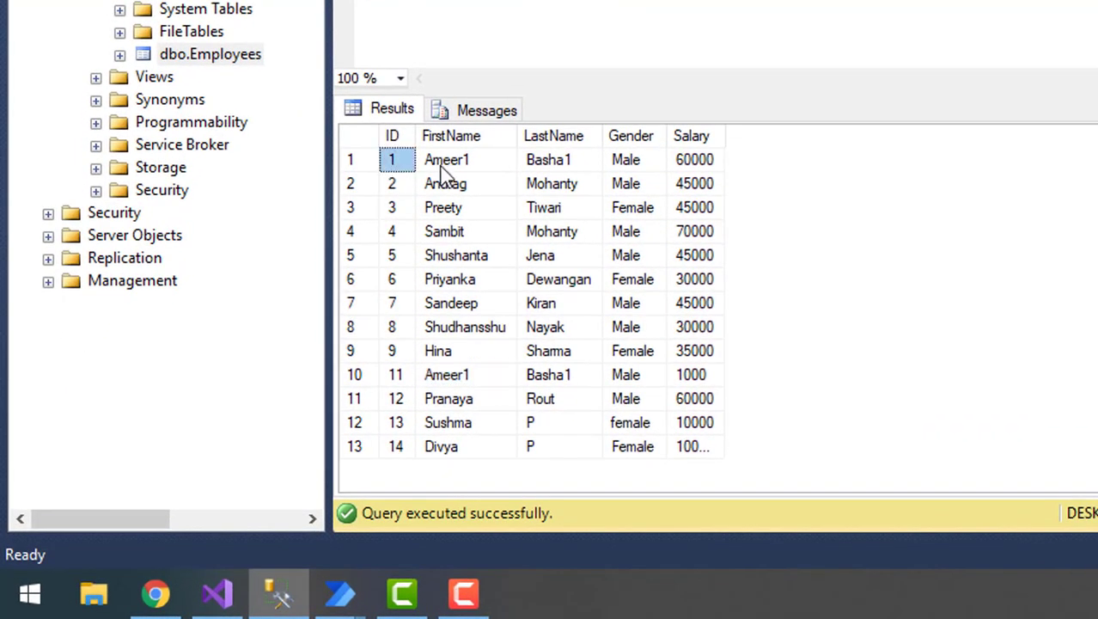
click(442, 166)
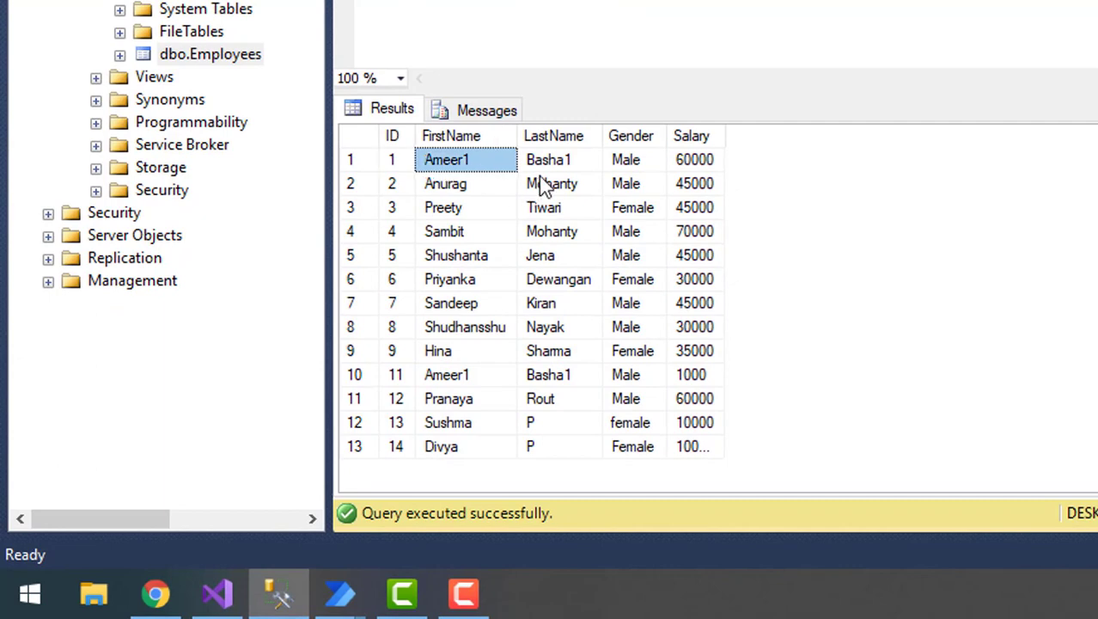
click(545, 163)
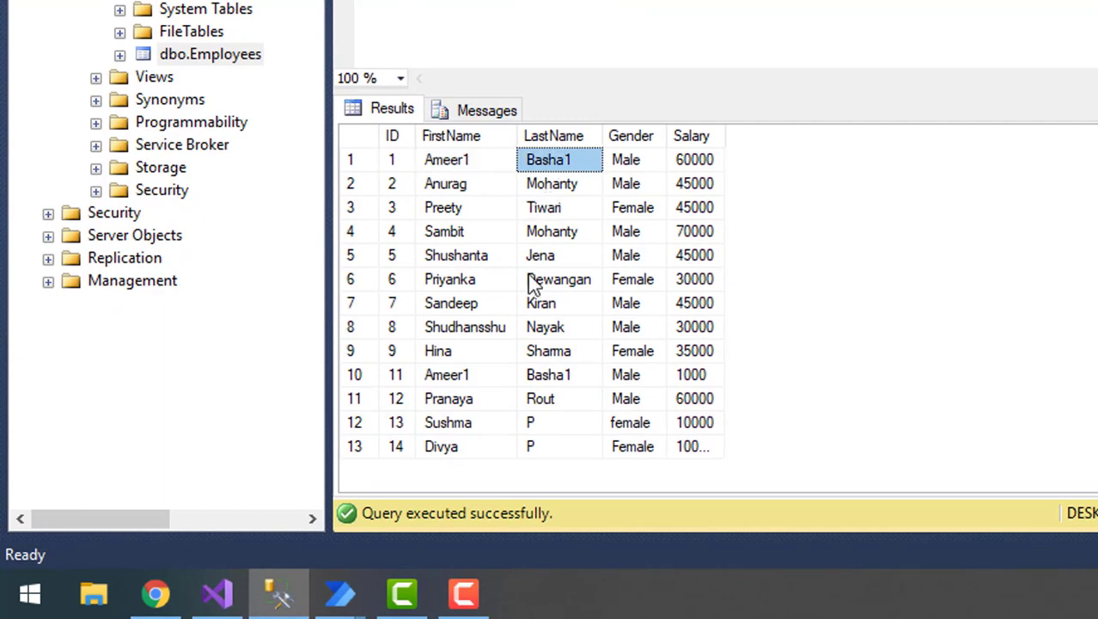
click(400, 380)
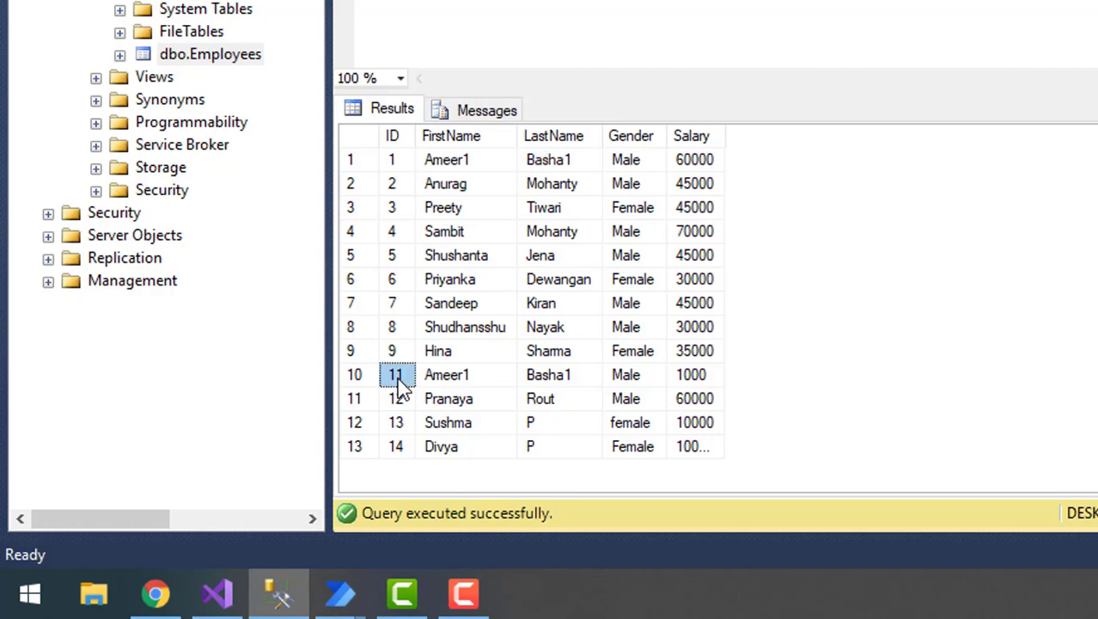
click(469, 383)
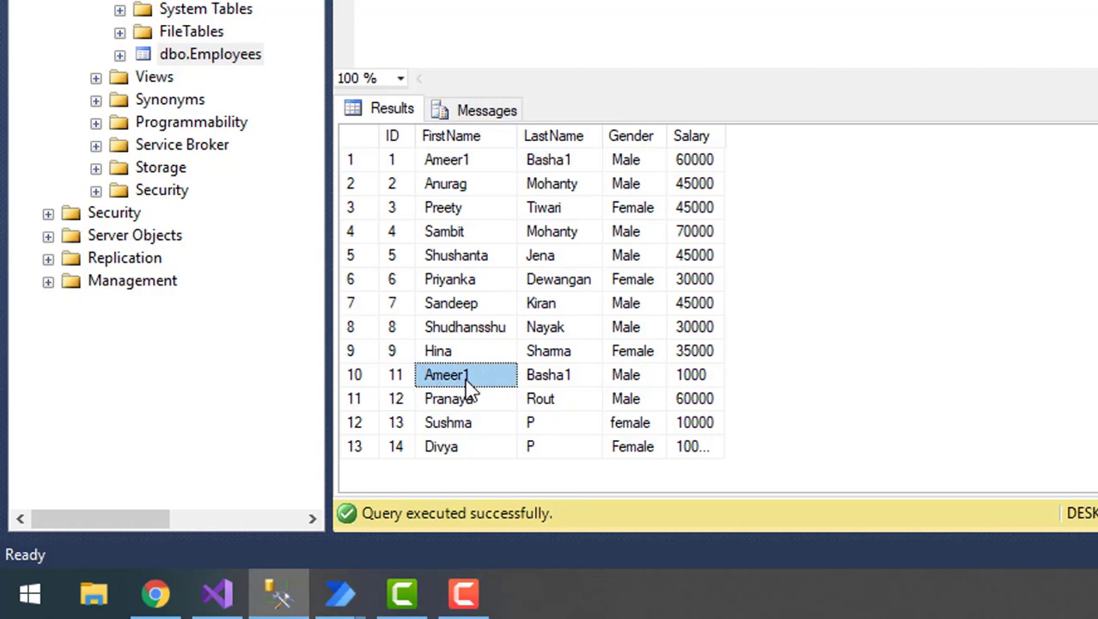
click(546, 383)
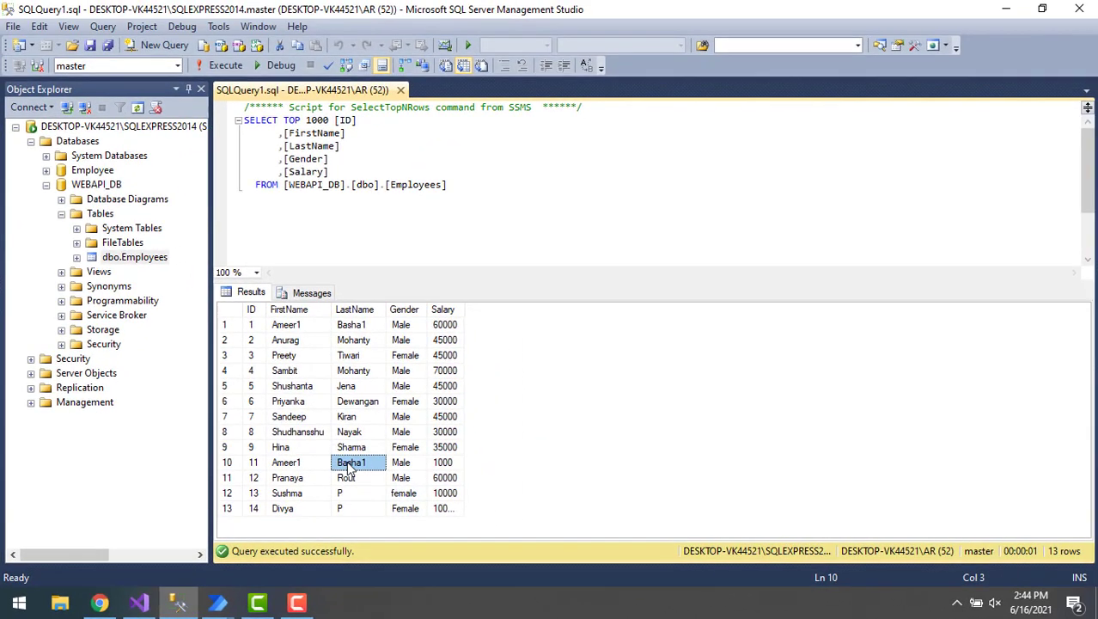
- Switch to the ASP.NET Web API Help Page in Chrome
click(107, 603)
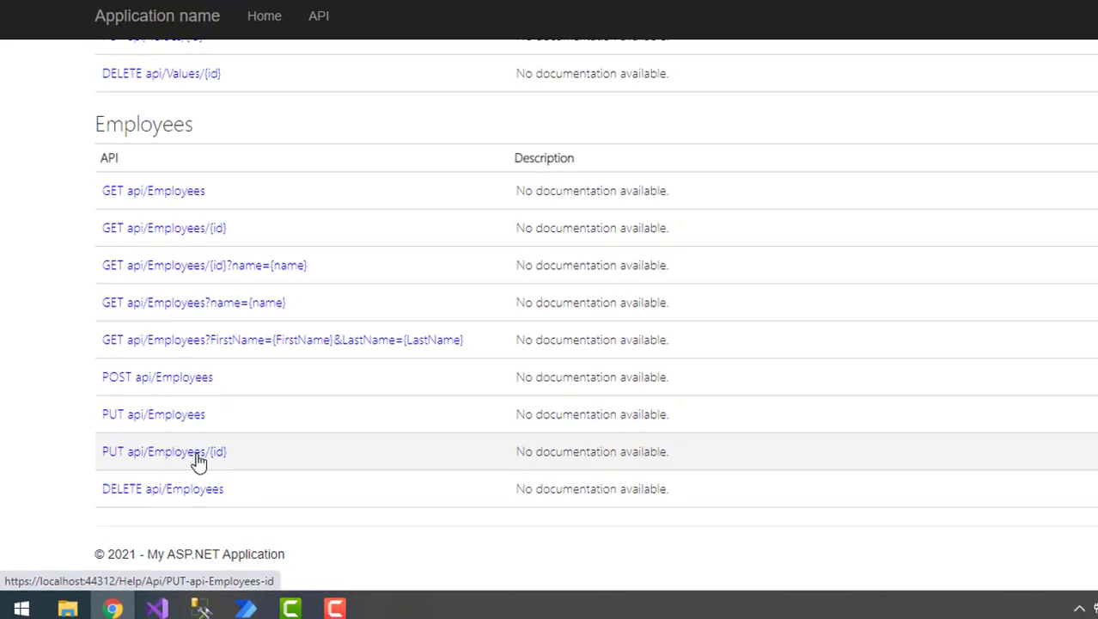
- Open the PUT api/Employees/{id} help page and highlight its Body Parameters heading
click(196, 455)
scroll(176, 446, down, 2)
scroll(177, 423, up, 1)
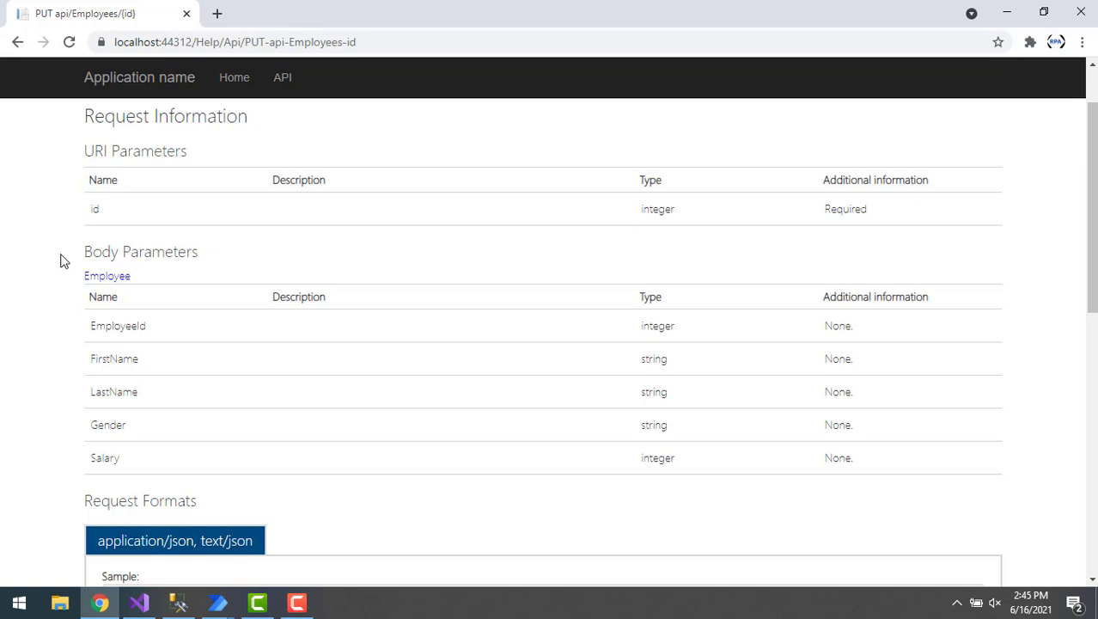
triple_click(124, 251)
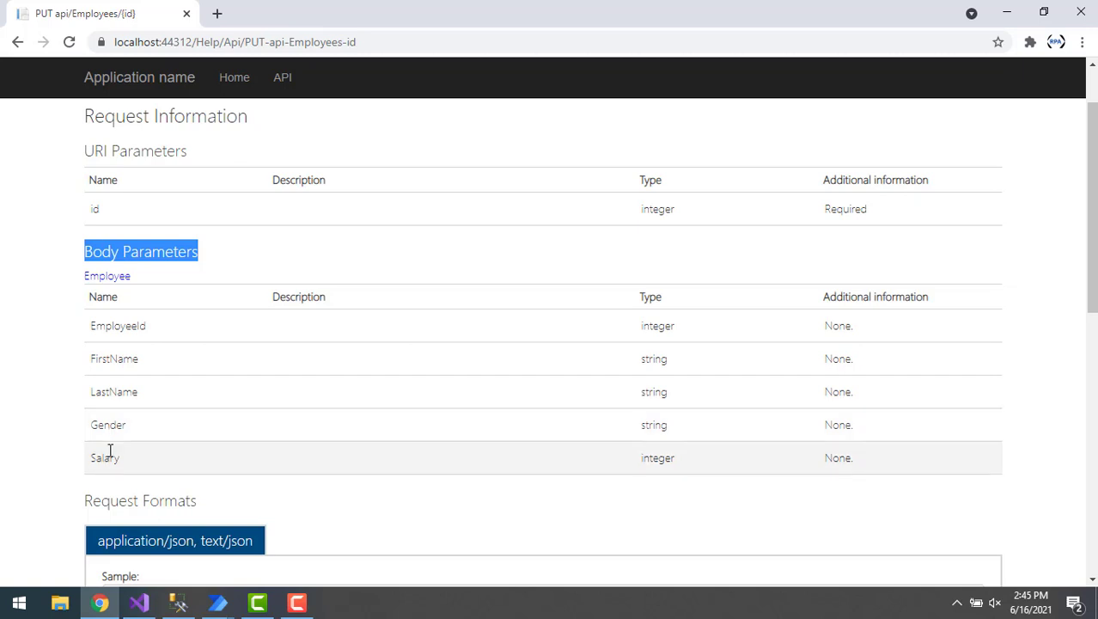
- Scroll through the body parameters and JSON sample, then select the api/Employees/{id} route
scroll(108, 456, down, 1)
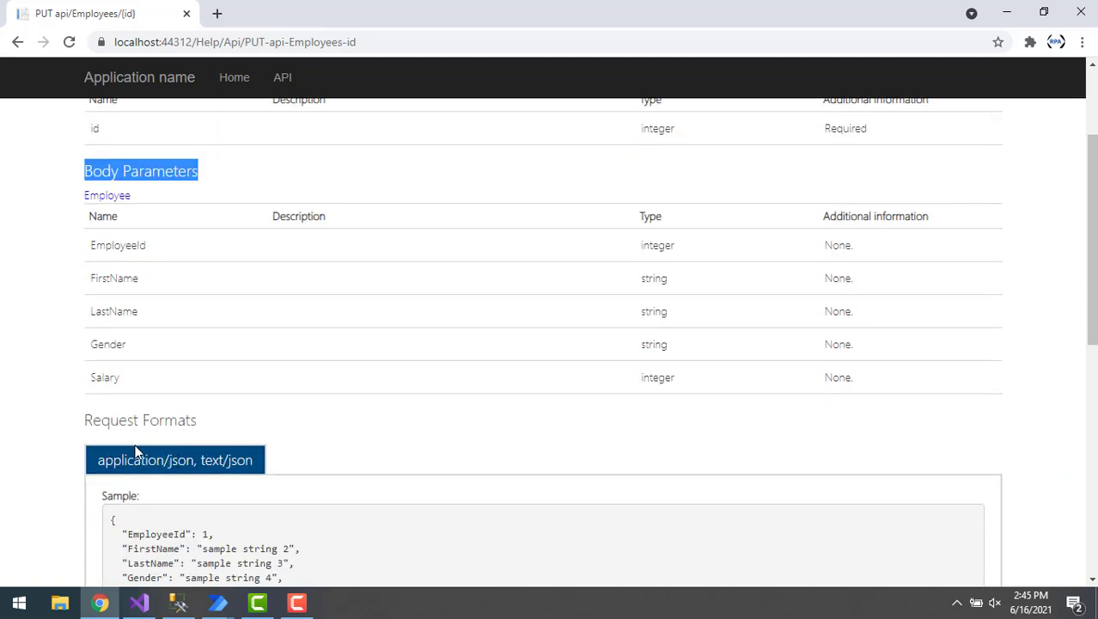
scroll(67, 405, down, 2)
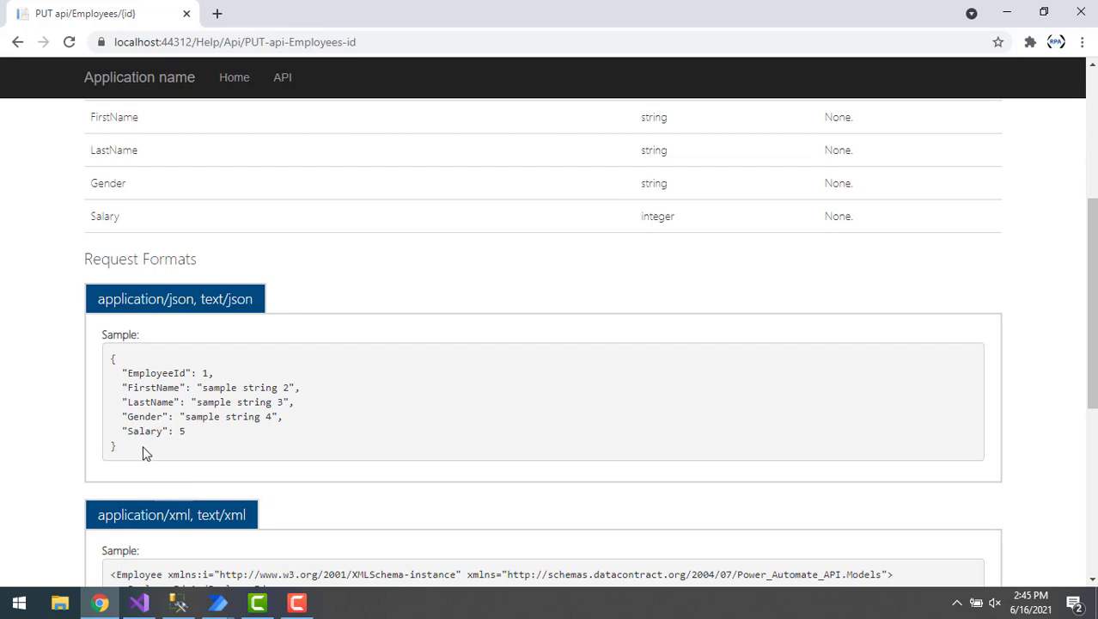
drag(144, 452, 101, 358)
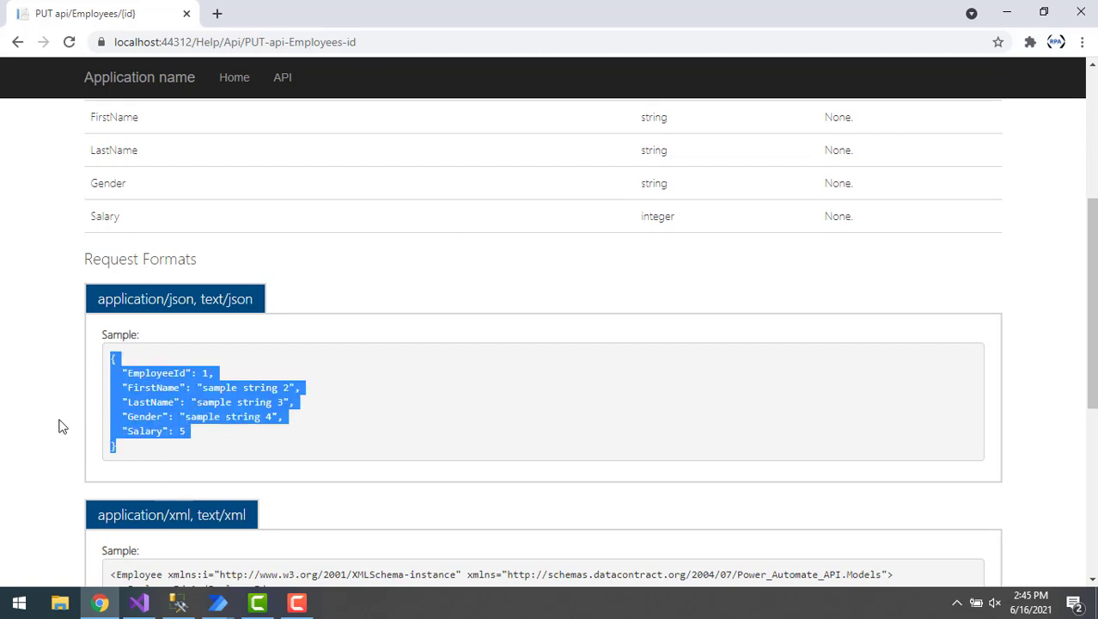
scroll(62, 426, down, 2)
scroll(60, 426, down, 2)
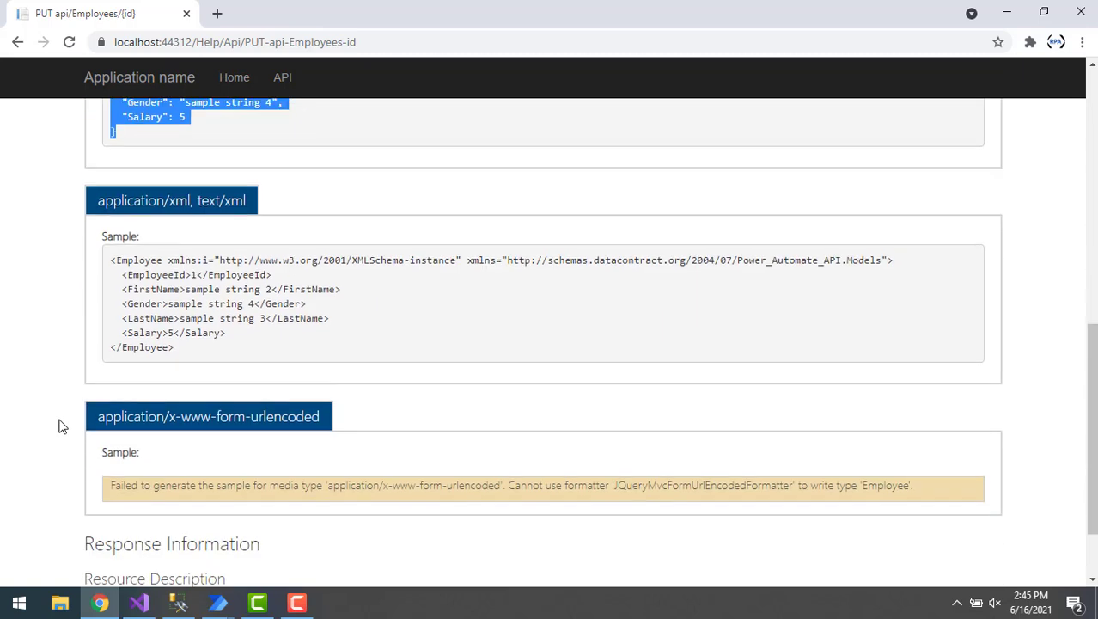
scroll(61, 429, down, 1)
scroll(58, 430, up, 10)
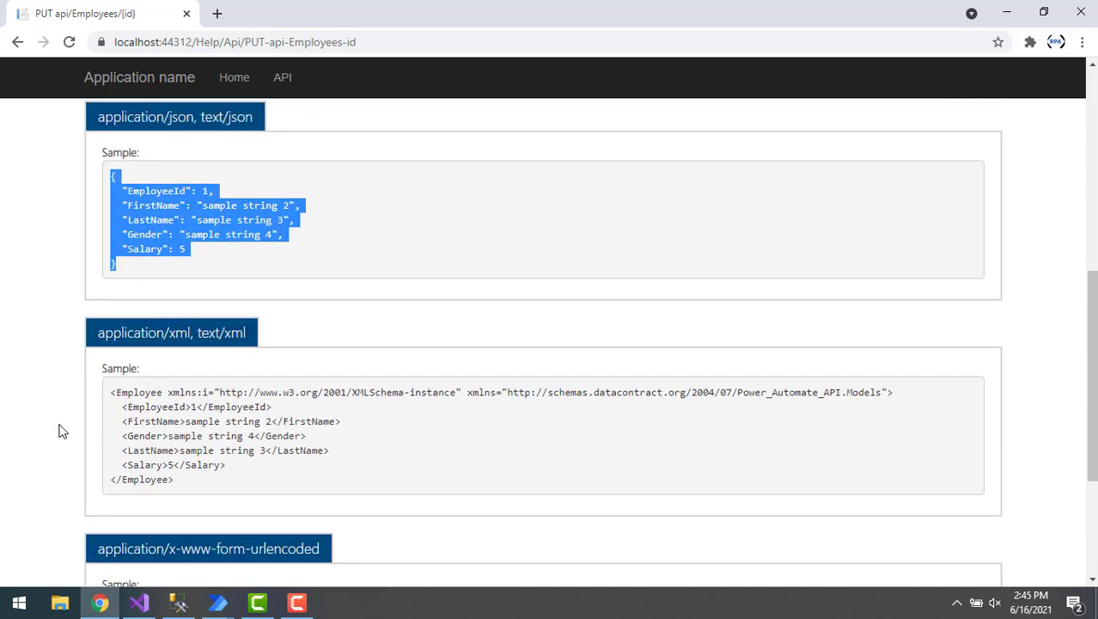
drag(142, 152, 369, 157)
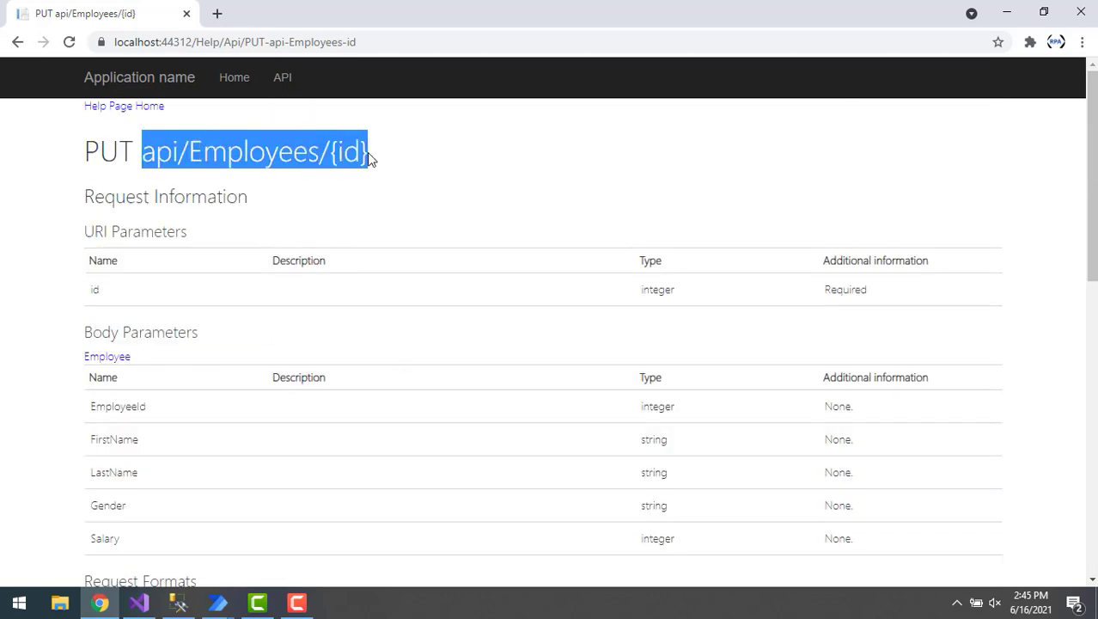
- Highlight the route and its {id} parameter, view the request sample, then go back to the API listing
click(178, 178)
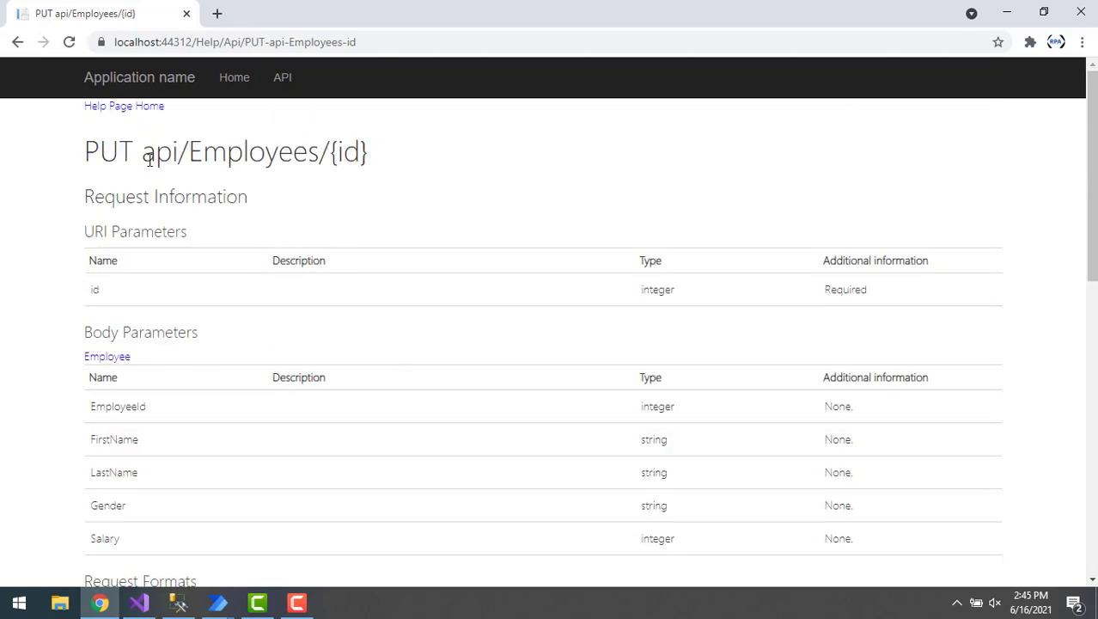
drag(146, 158, 191, 156)
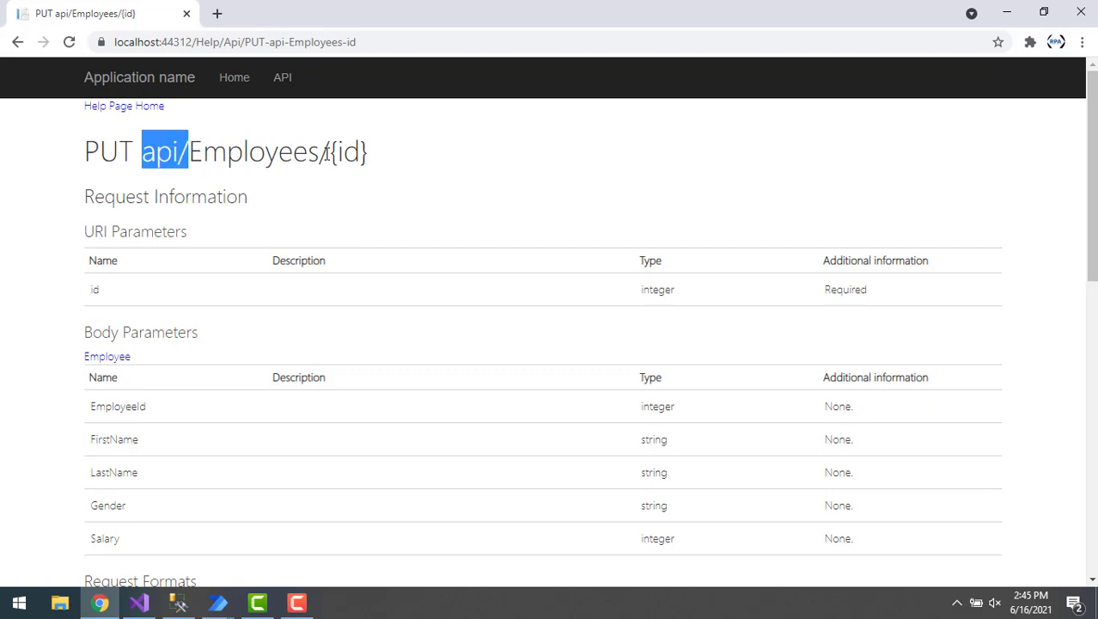
drag(328, 153, 370, 156)
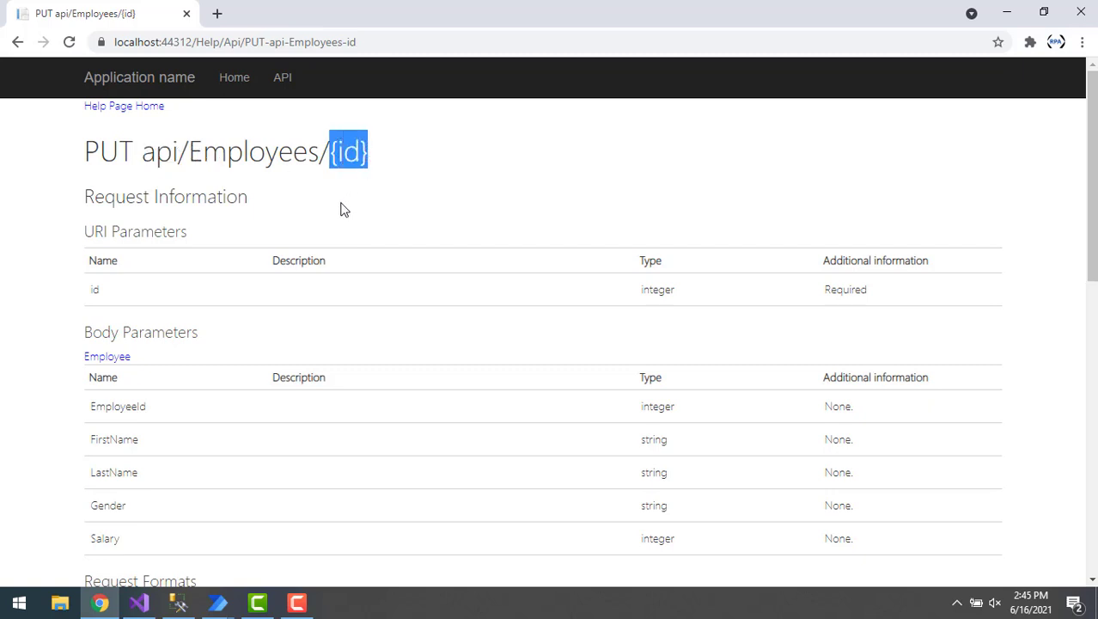
click(335, 159)
drag(331, 152, 374, 154)
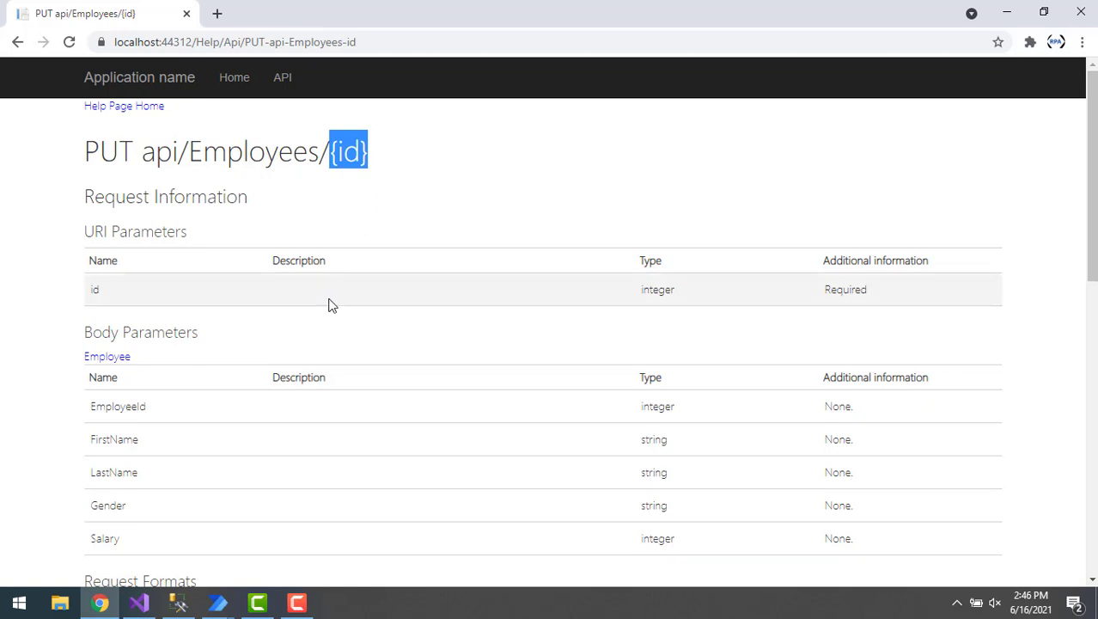
scroll(112, 362, down, 2)
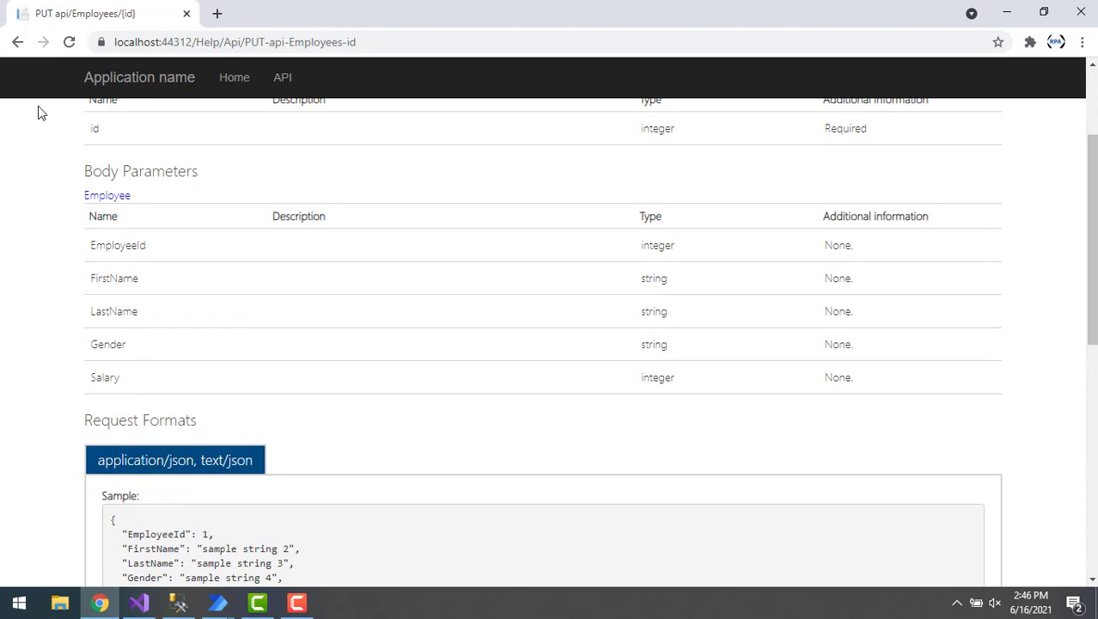
click(18, 45)
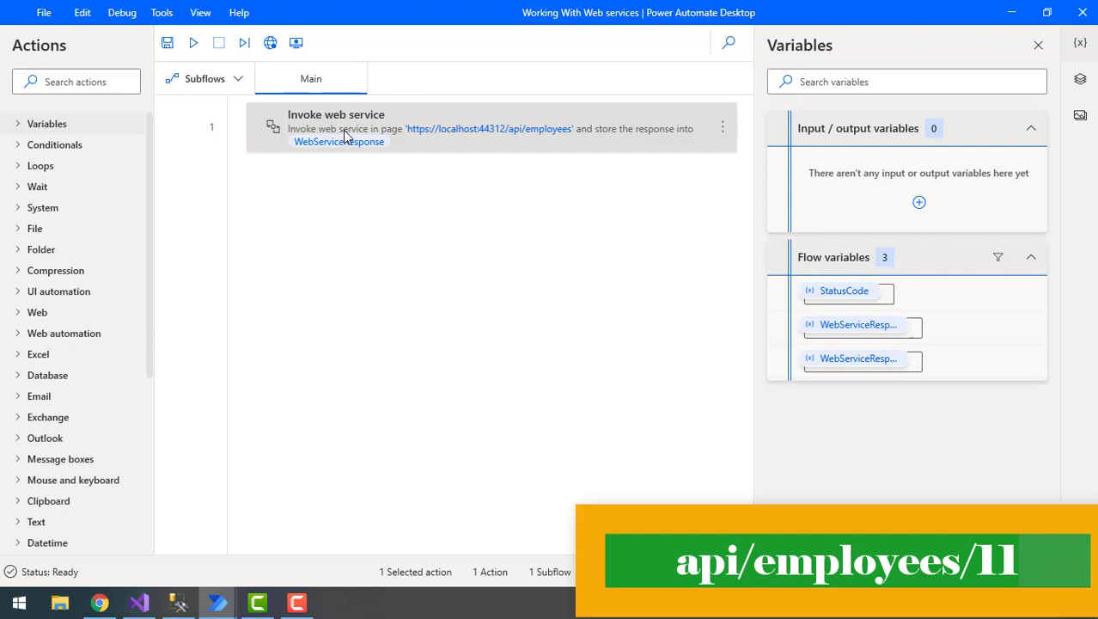
double_click(343, 129)
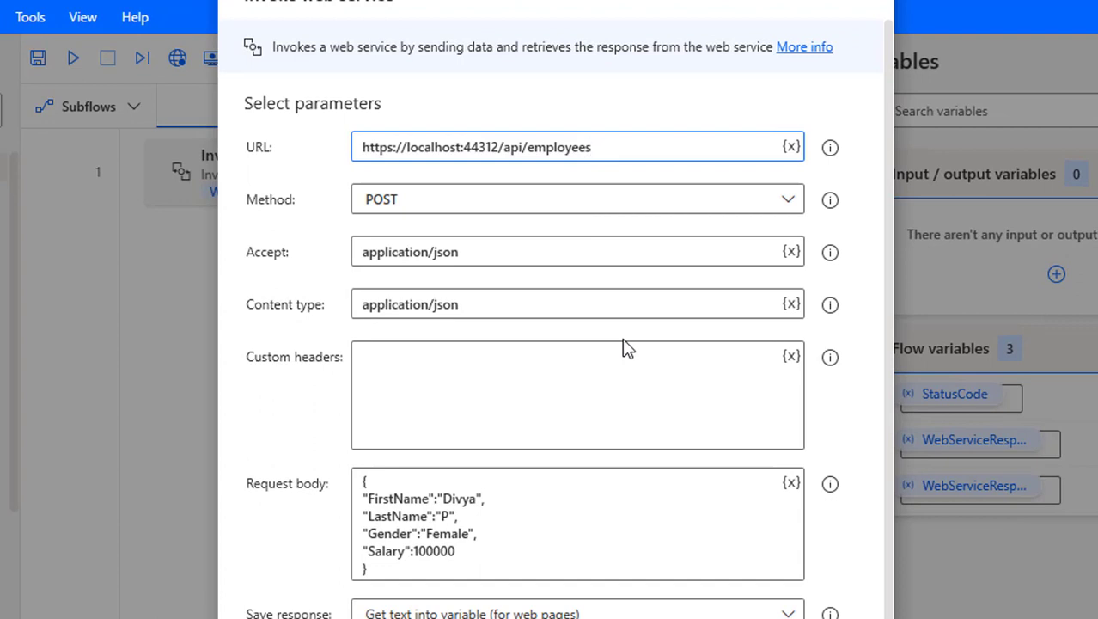
text(/11)
double_click(605, 148)
click(396, 202)
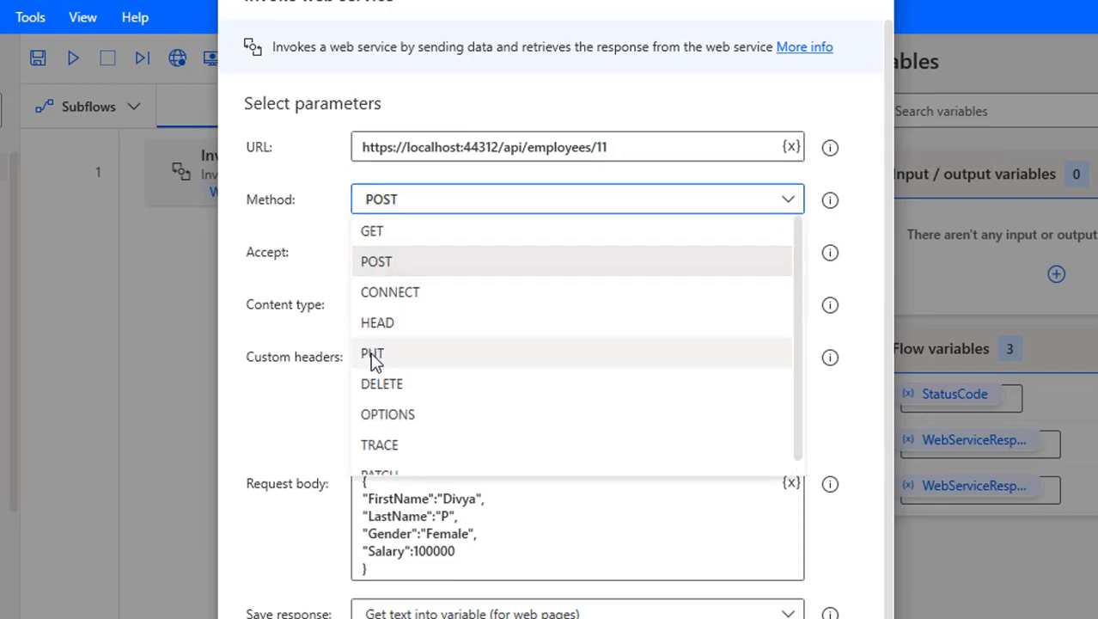
click(372, 359)
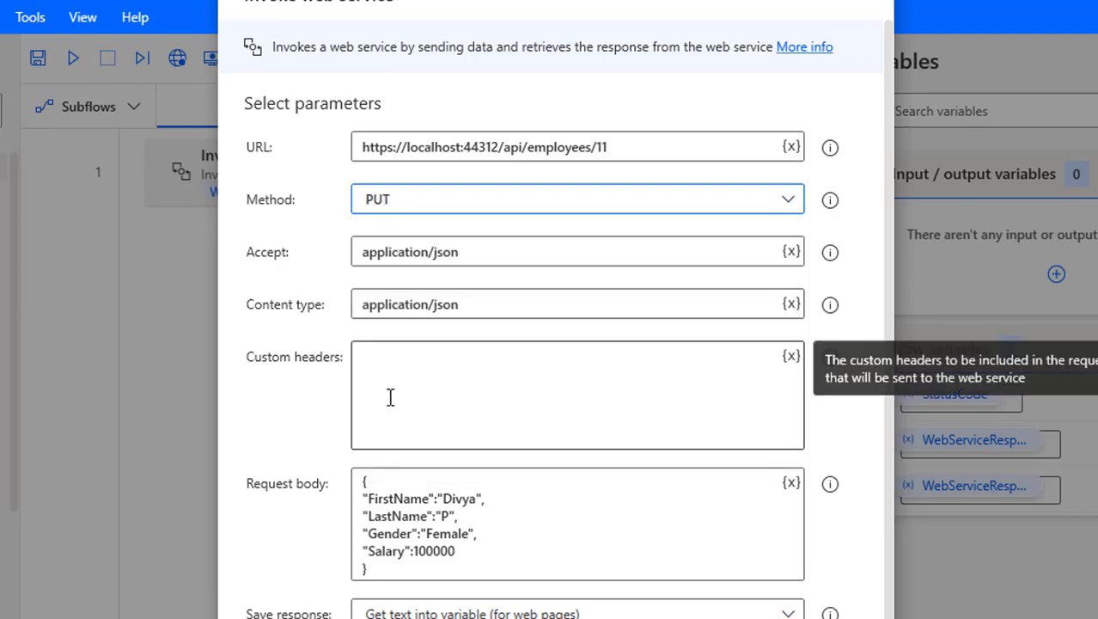
- In the request body, replace the first name, edit the last name, and change Gender to Male
click(364, 483)
shift+click(378, 516)
click(443, 499)
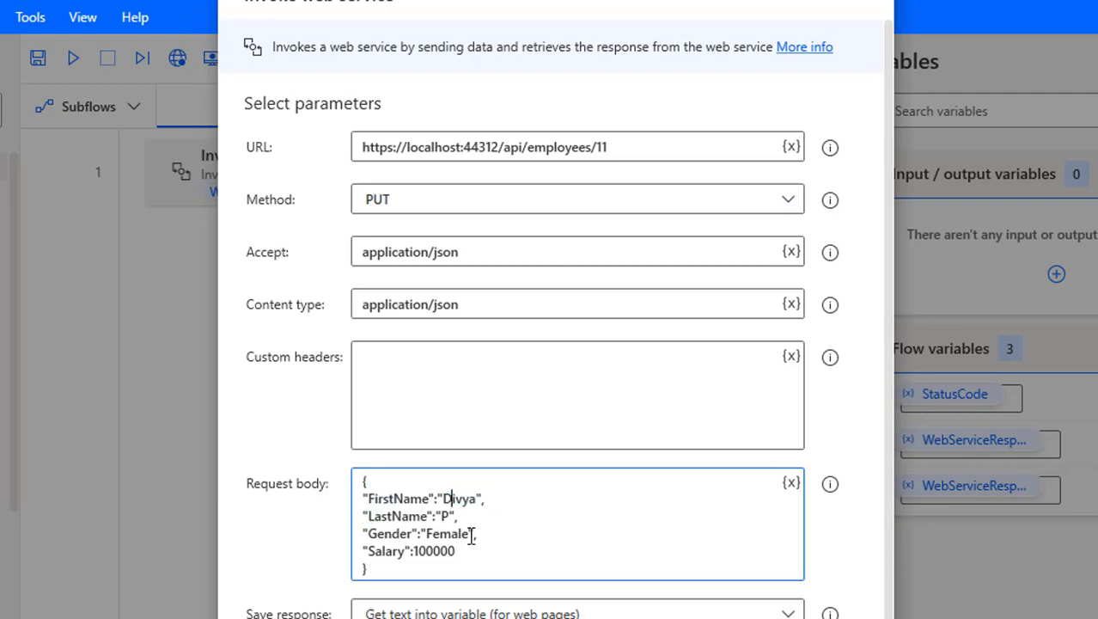
key(ctrl+shift+Right)
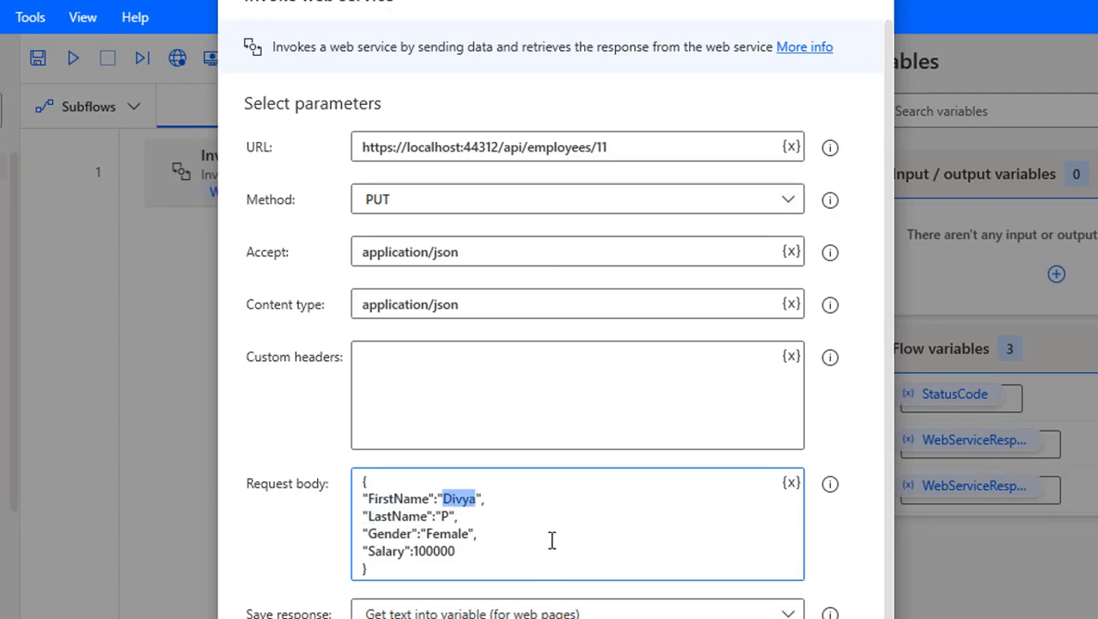
text(Sunil)
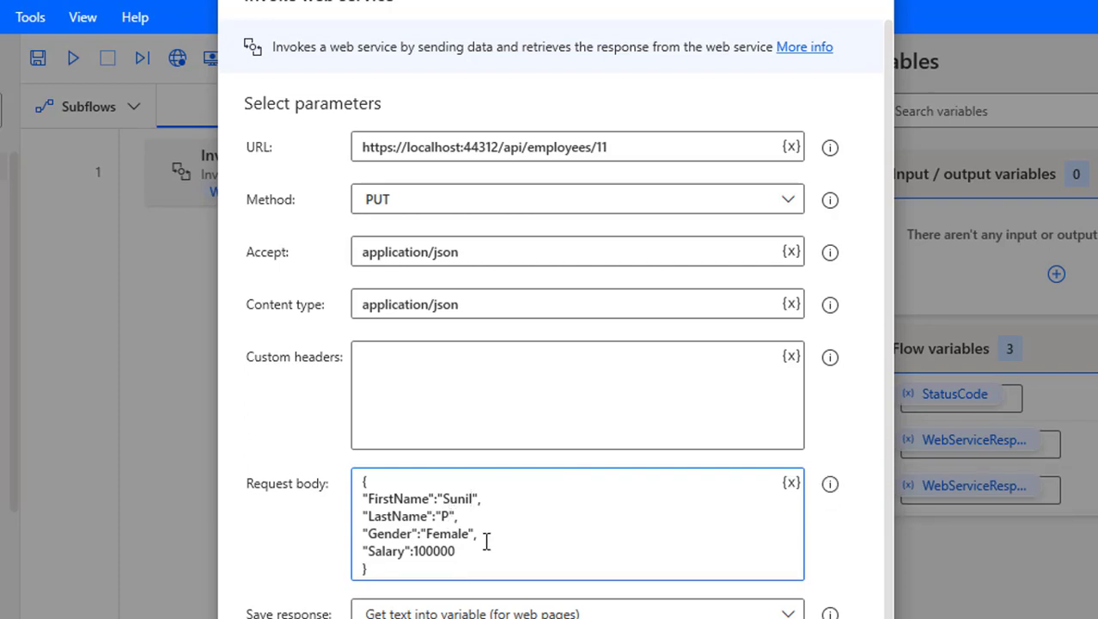
key(Down)
key(Left)
key(Left)
text(a)
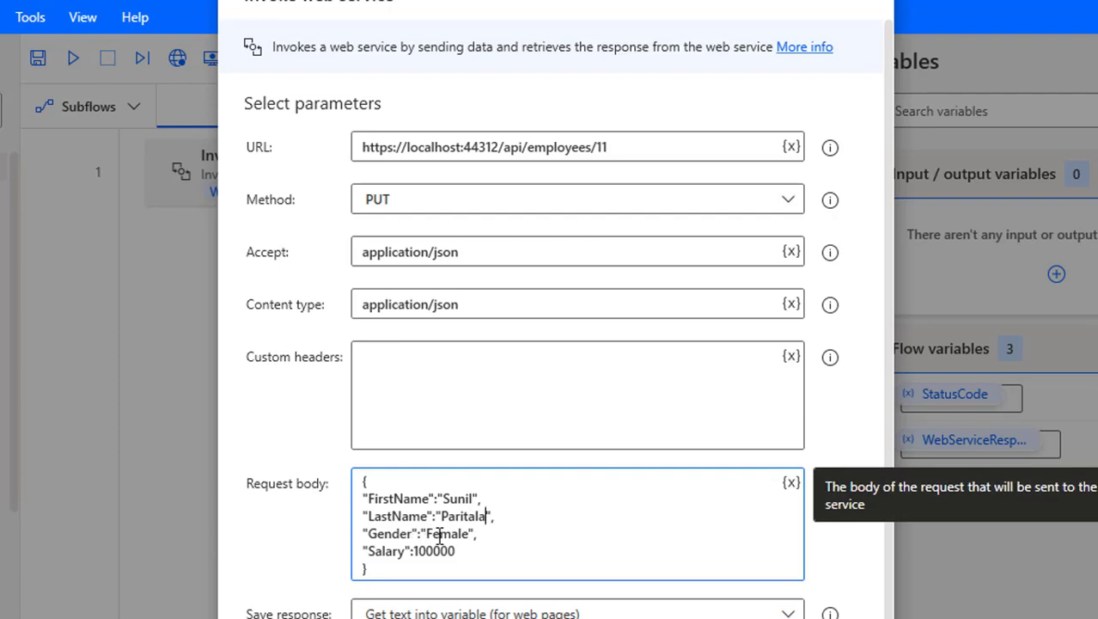
key(BackSpace)
key(BackSpace)
key(BackSpace)
text(M)
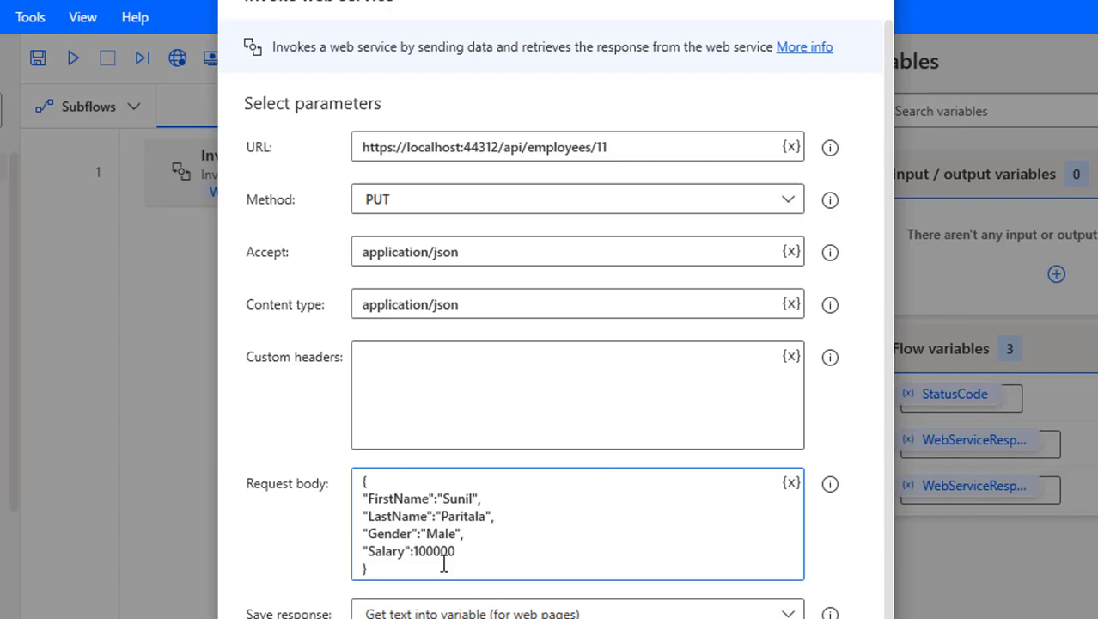
- Trim Salary to 1000 and correct the URL ending to /11
click(440, 551)
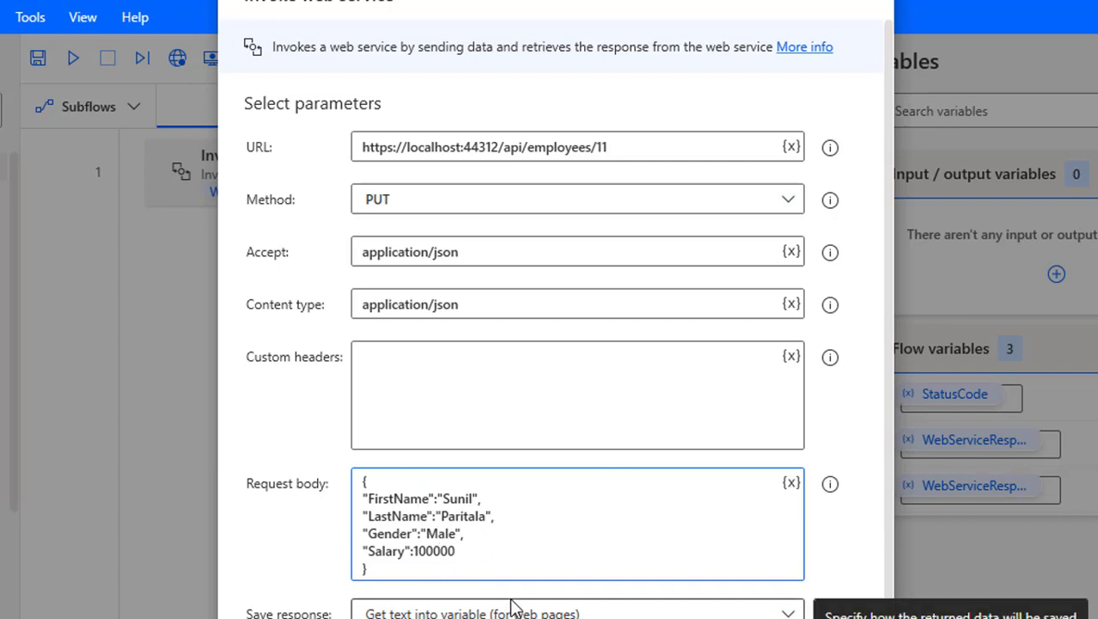
key(Delete)
key(Delete)
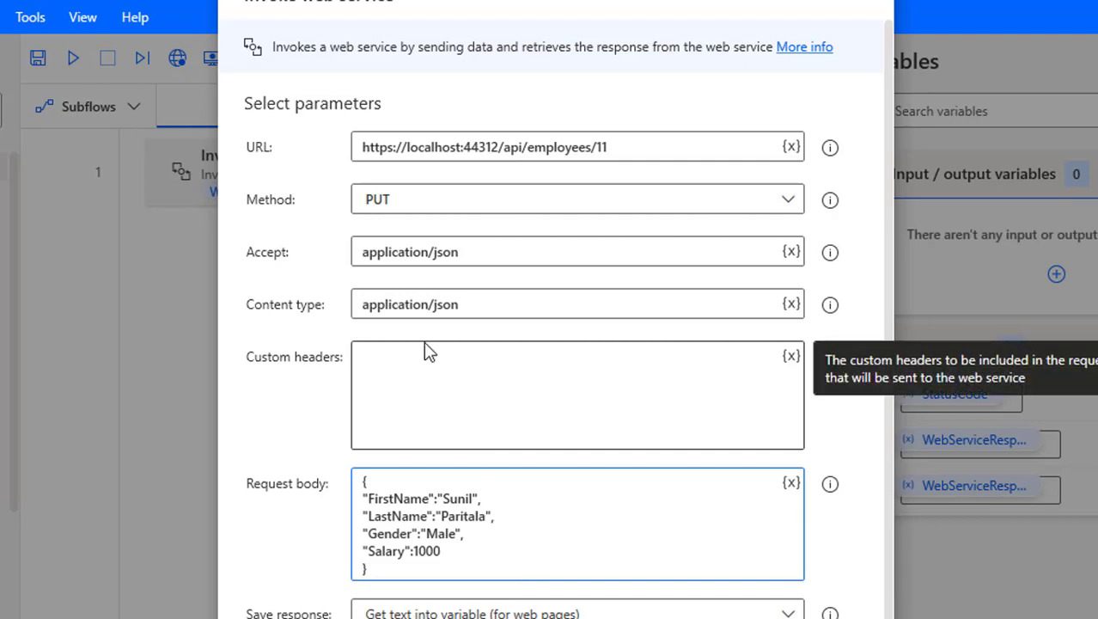
click(599, 148)
text(1)
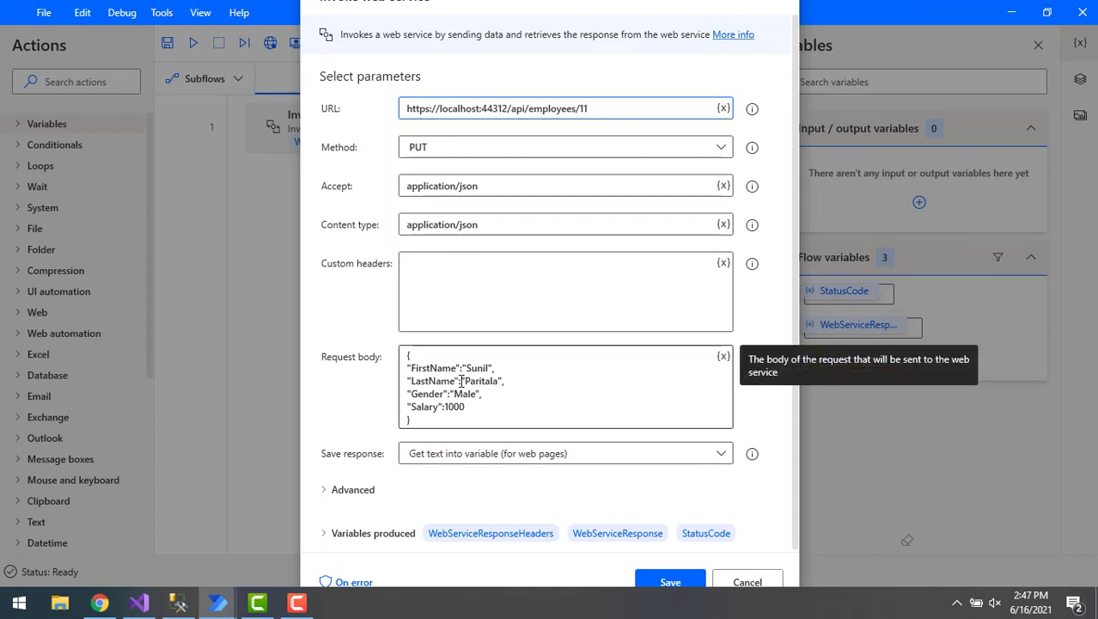
click(458, 381)
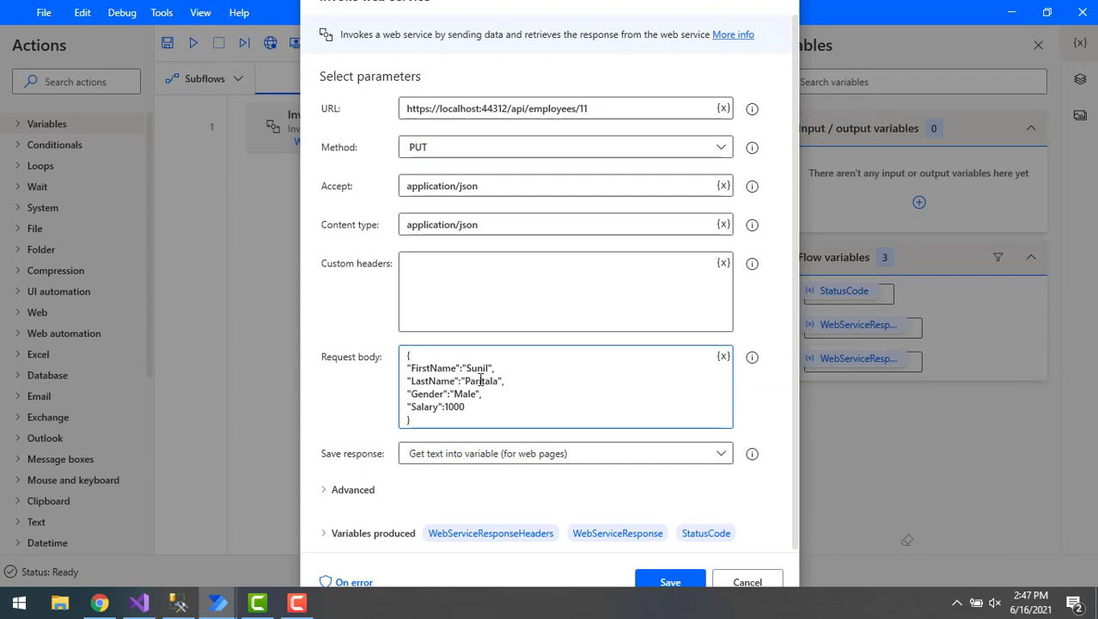
click(584, 109)
text(11)
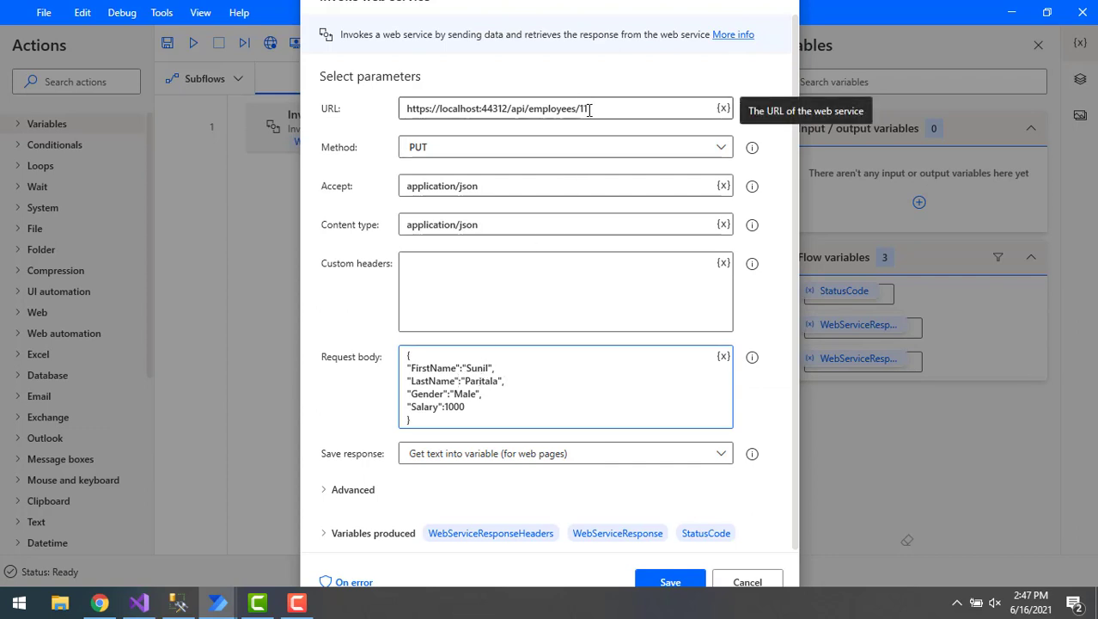
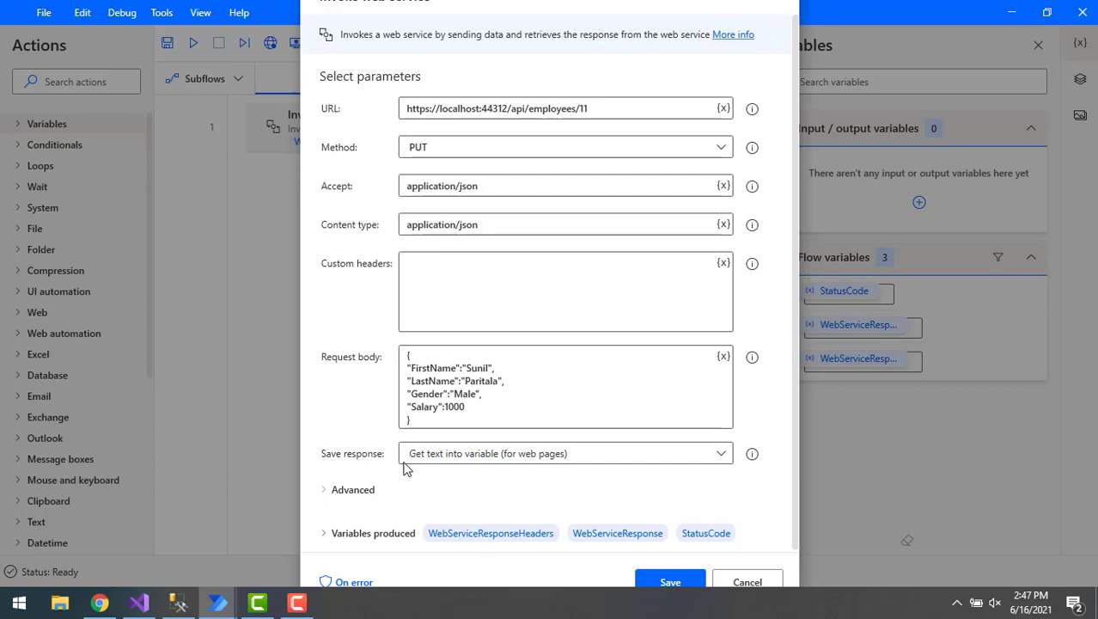
- Review the Advanced options and request body, then save the PUT Invoke web service action
click(375, 489)
scroll(375, 456, down, 5)
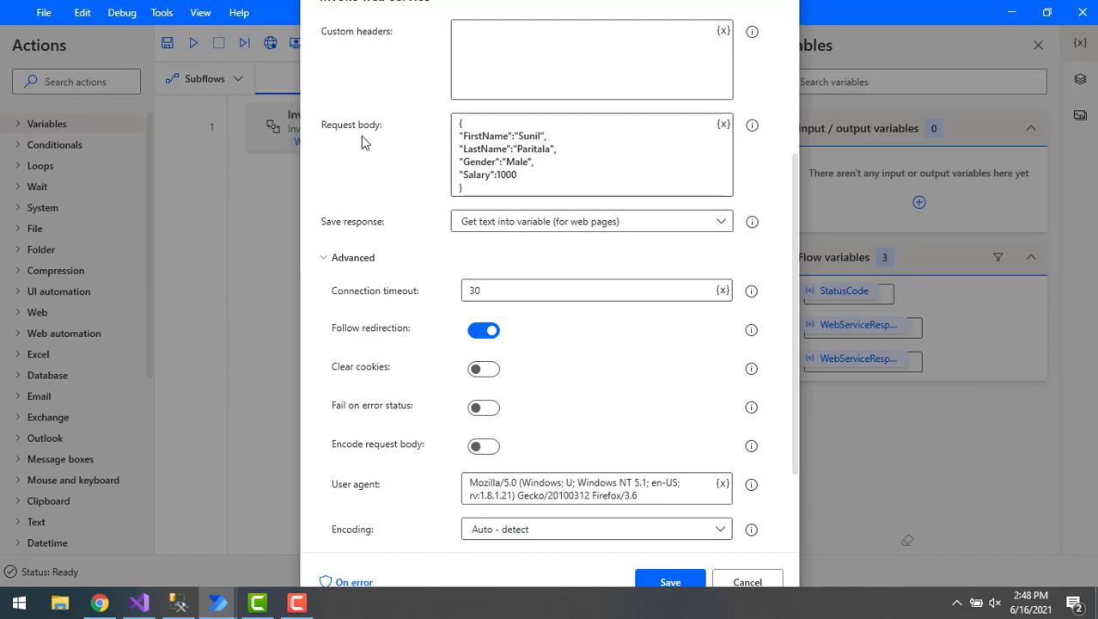
click(503, 150)
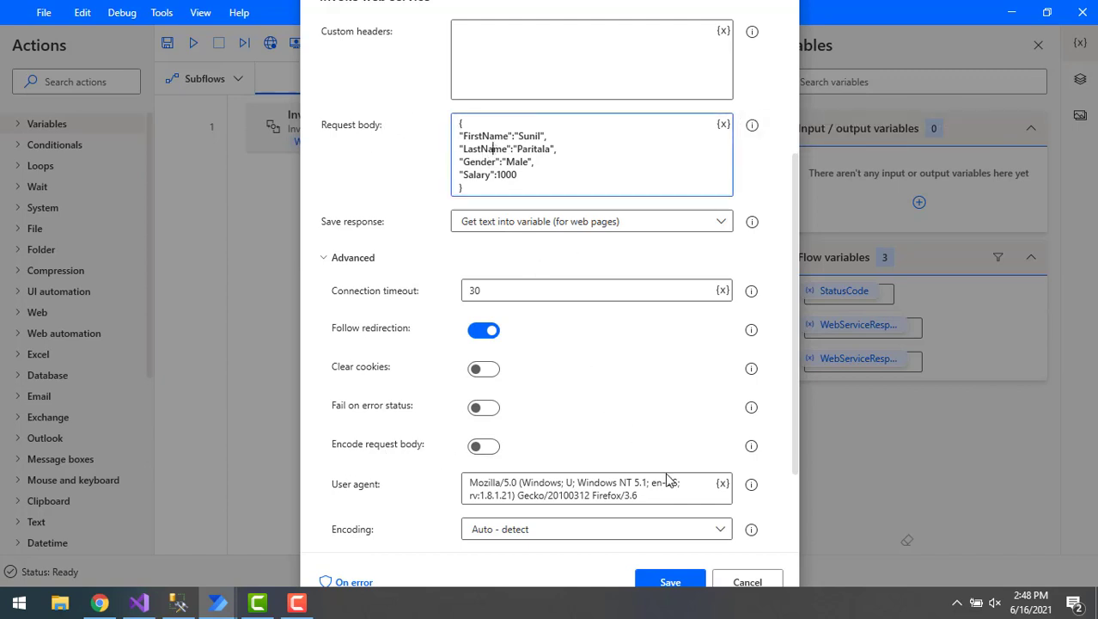
click(671, 583)
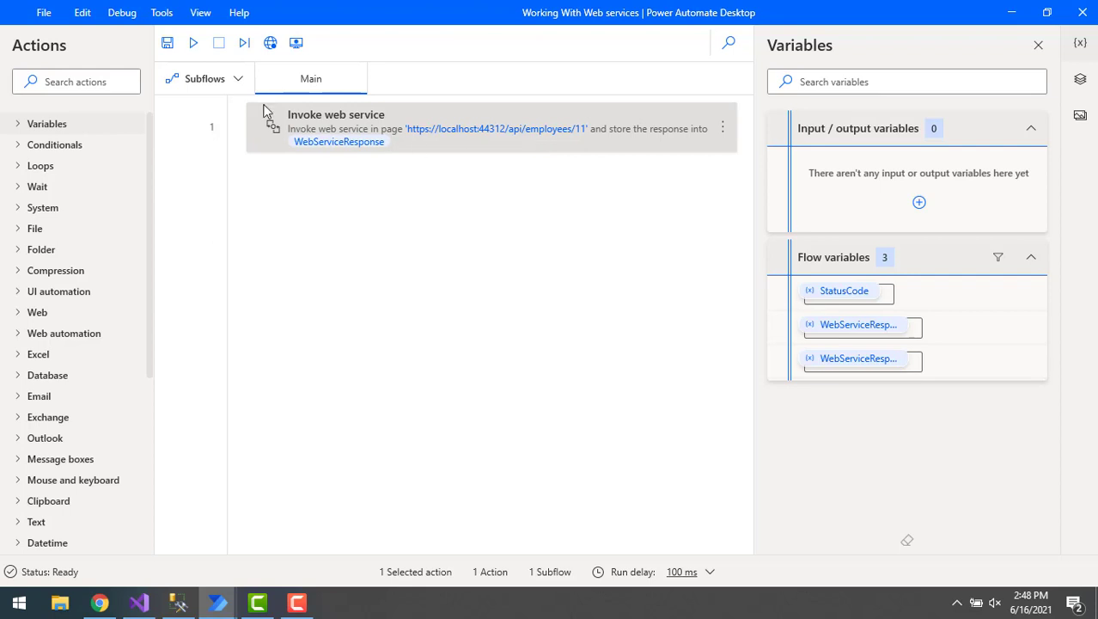
- Run the flow and confirm WebServiceResponse is empty with status code 204
click(193, 47)
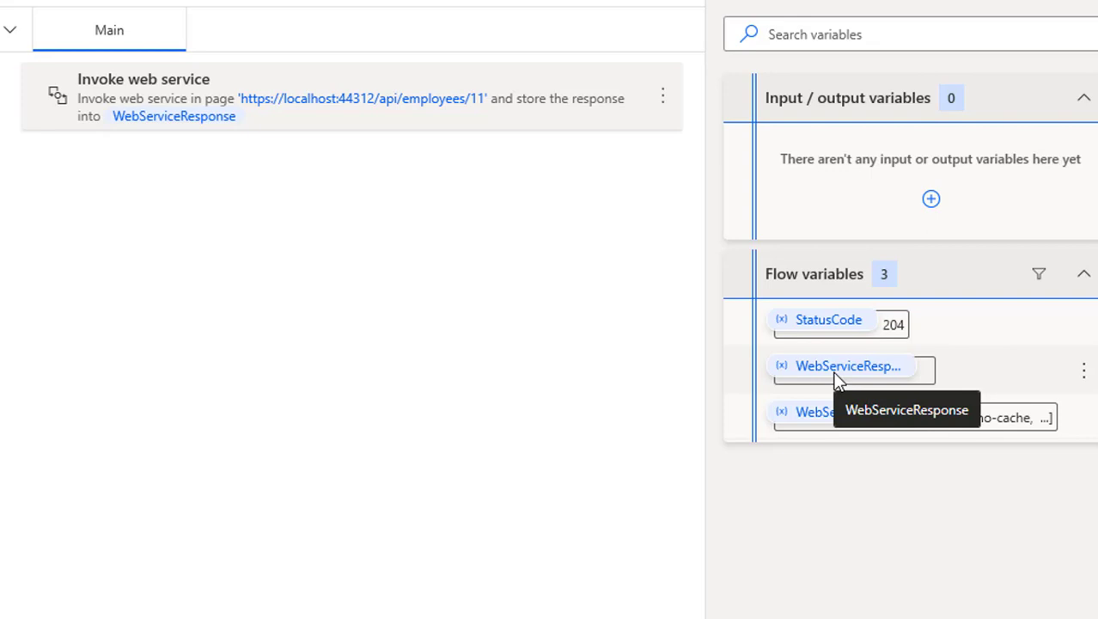
double_click(838, 378)
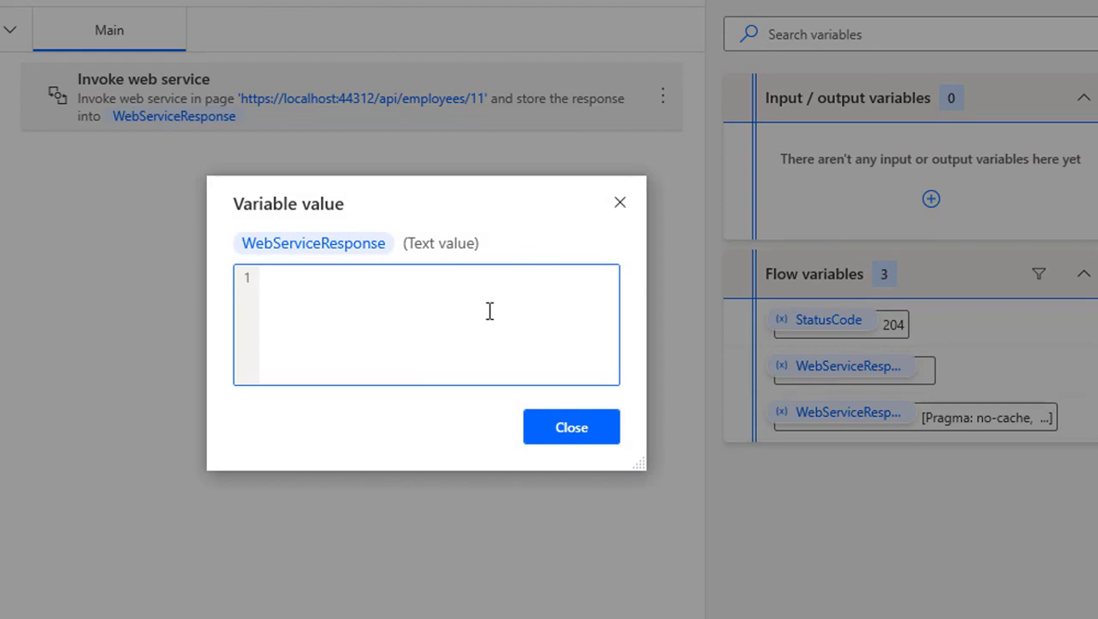
click(620, 204)
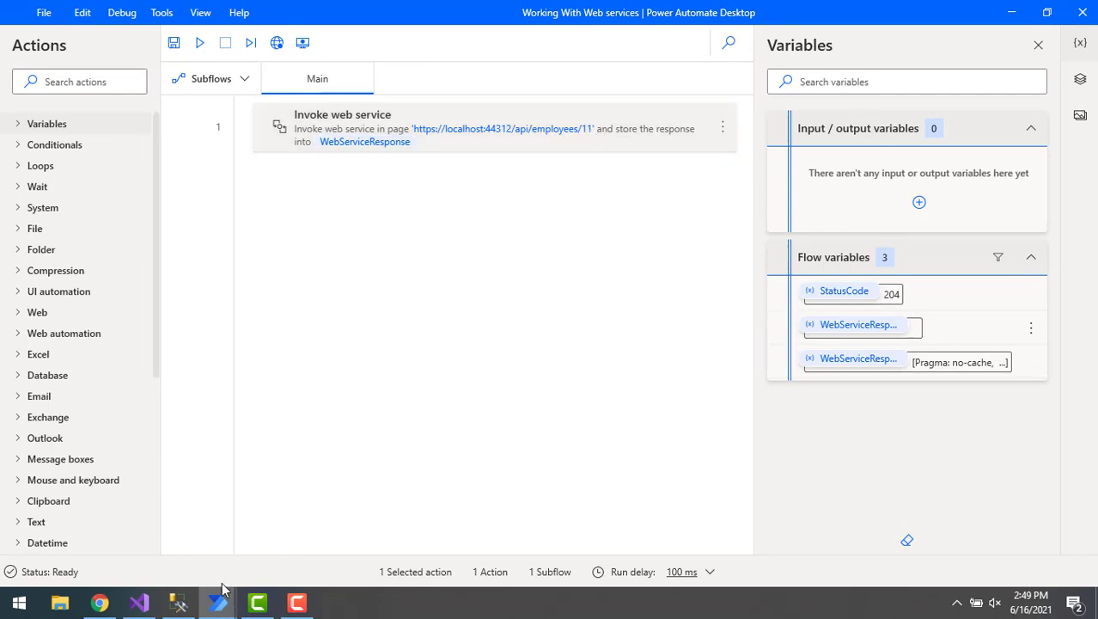
click(175, 608)
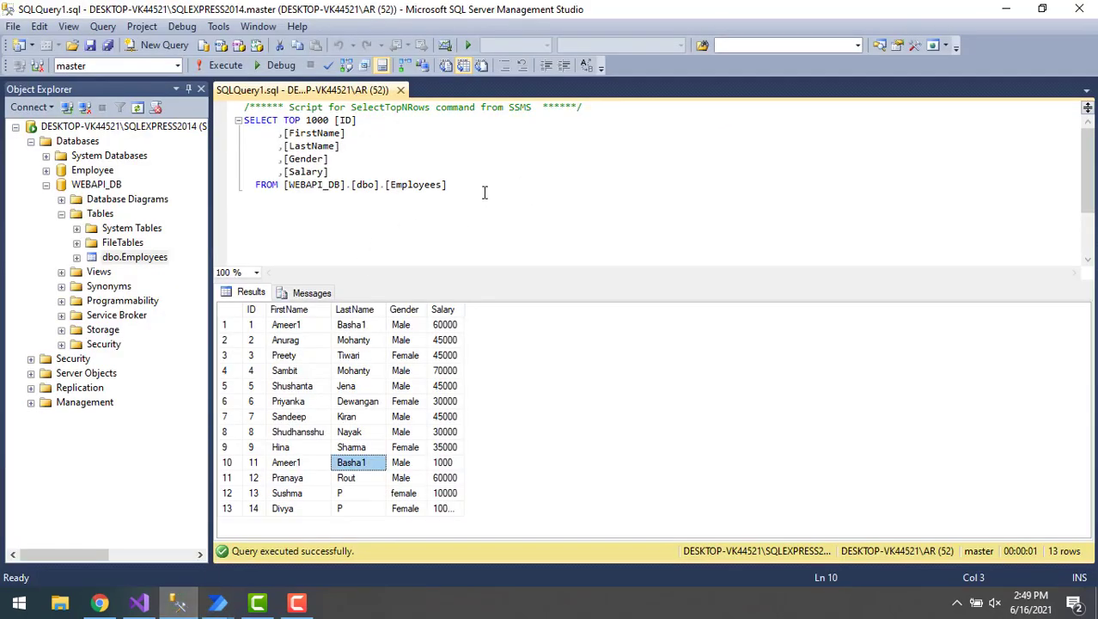
- Check employee 11's current first and last name in the Results grid
click(253, 463)
click(302, 466)
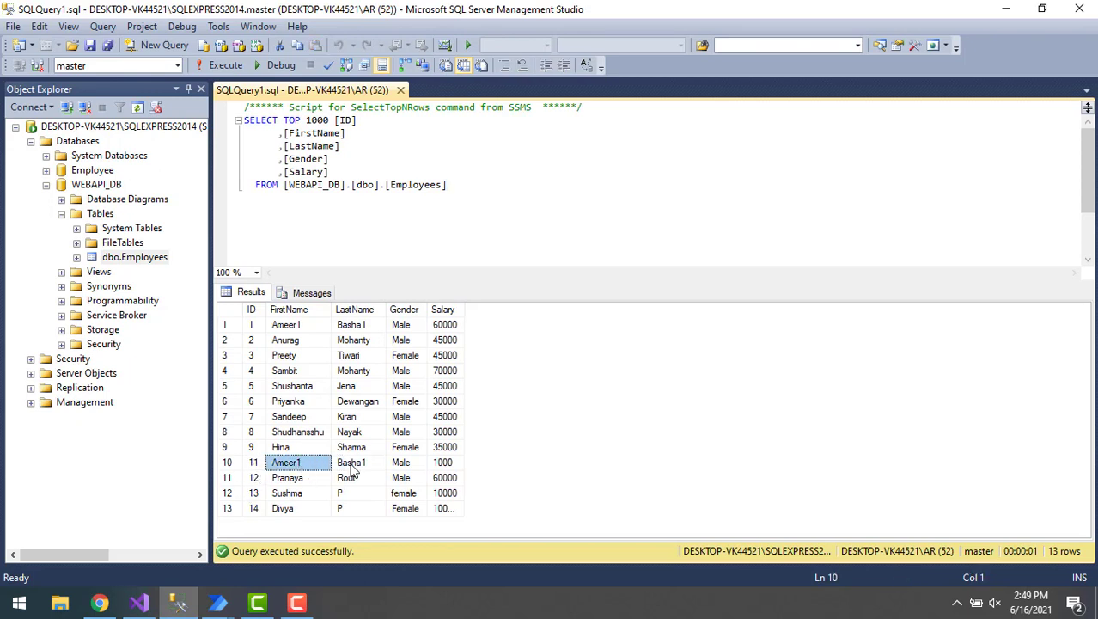
click(352, 469)
- Rerun the Employees SELECT and check row 11's updated first name, last name and gender
click(404, 186)
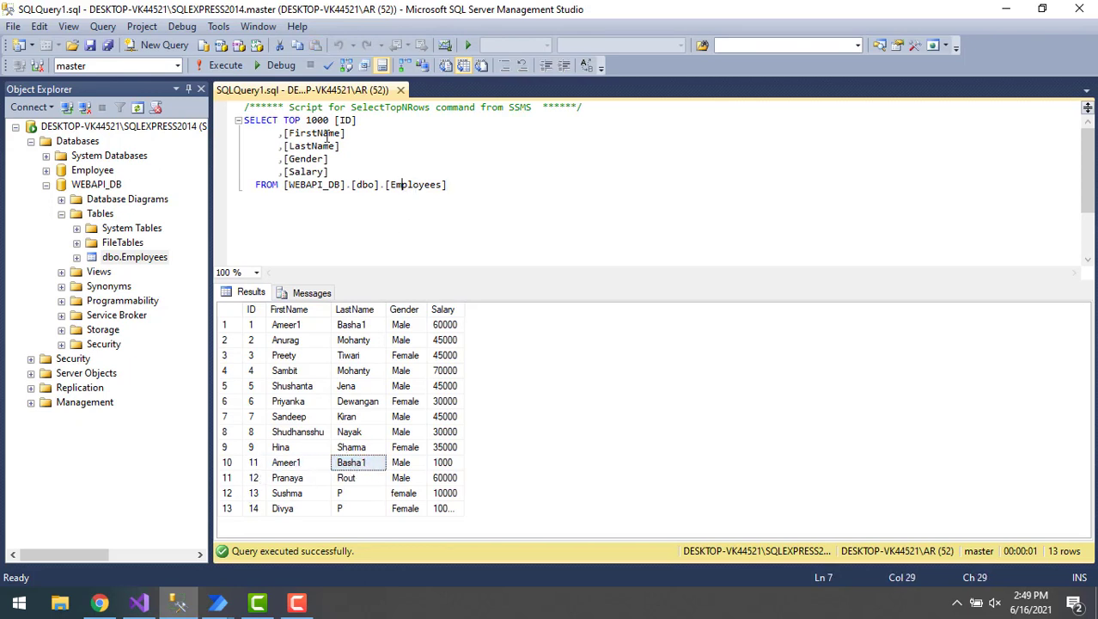
click(225, 67)
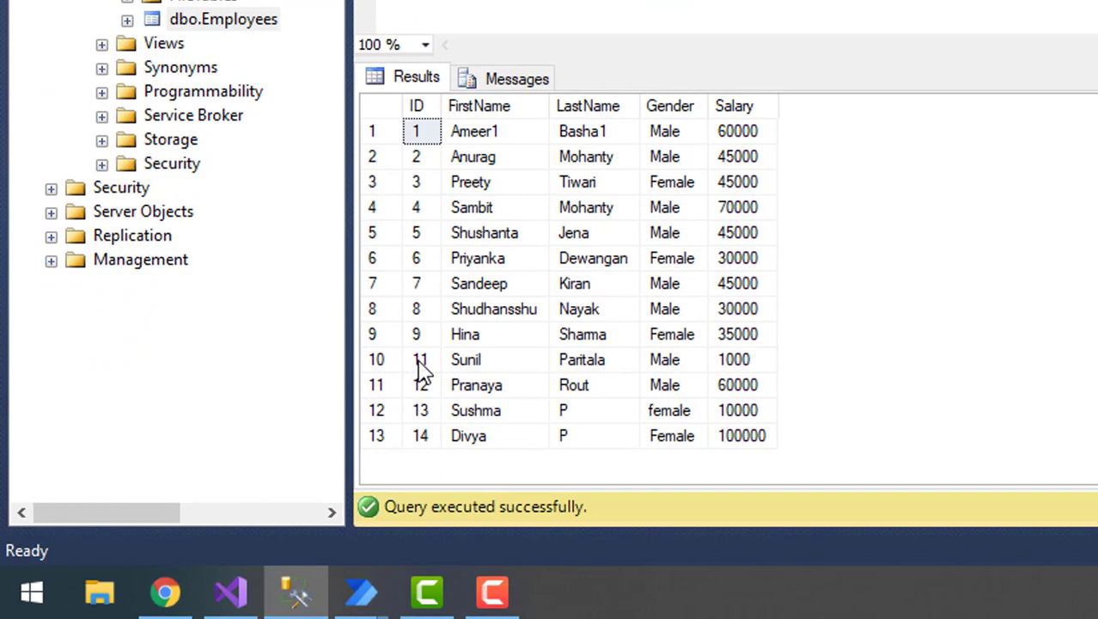
drag(421, 370, 488, 365)
click(488, 368)
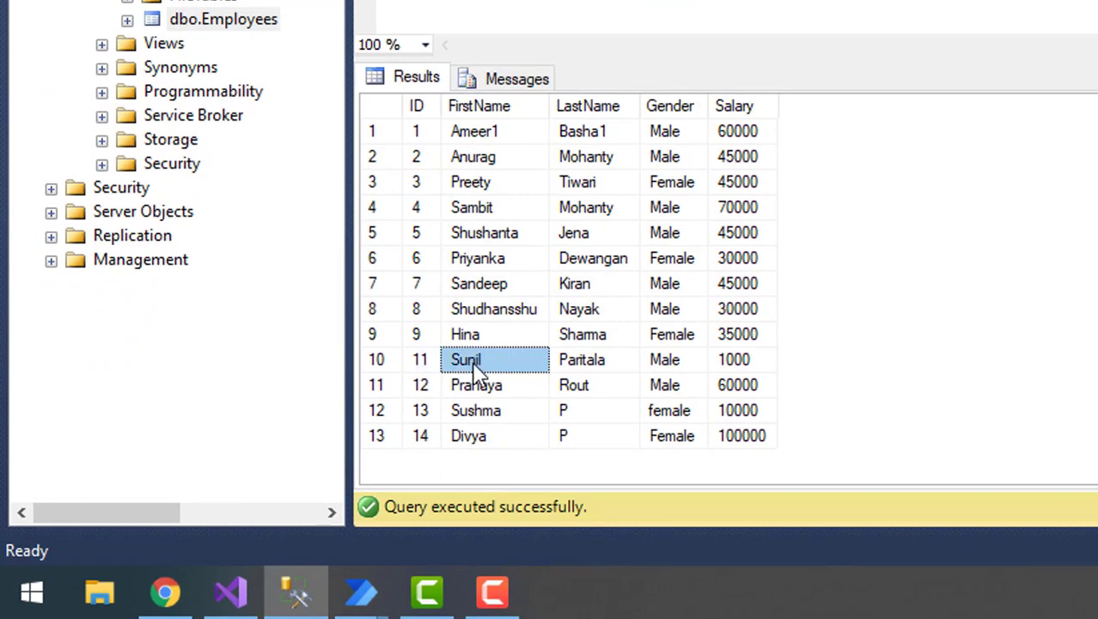
click(585, 368)
click(679, 368)
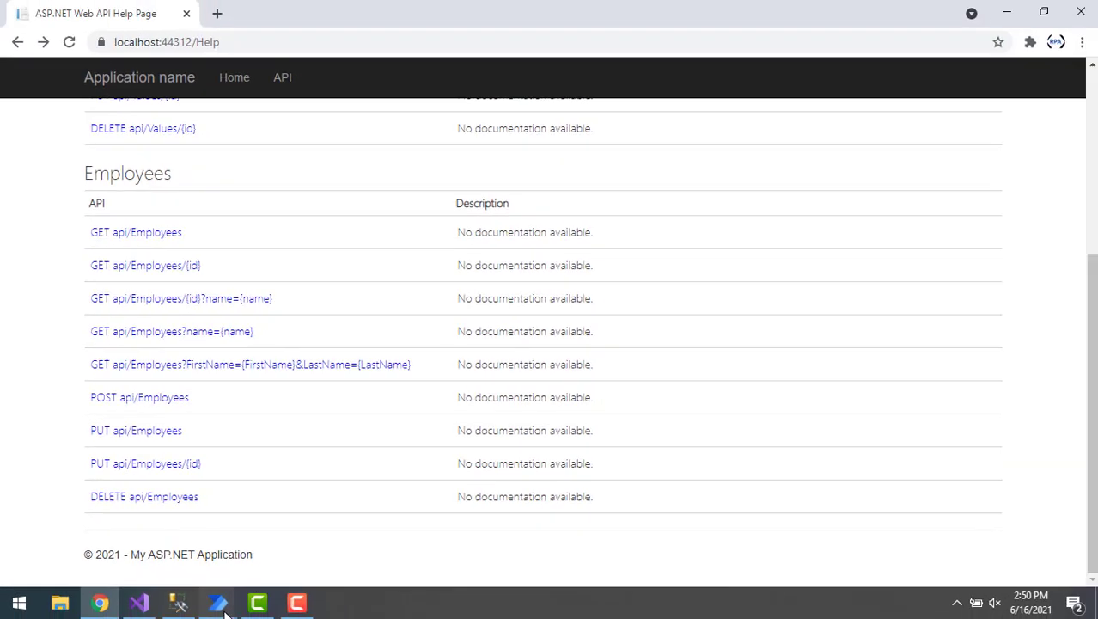
- Leave the API help page and go back to the Power Automate flow editor
mouse_move(221, 604)
click(287, 538)
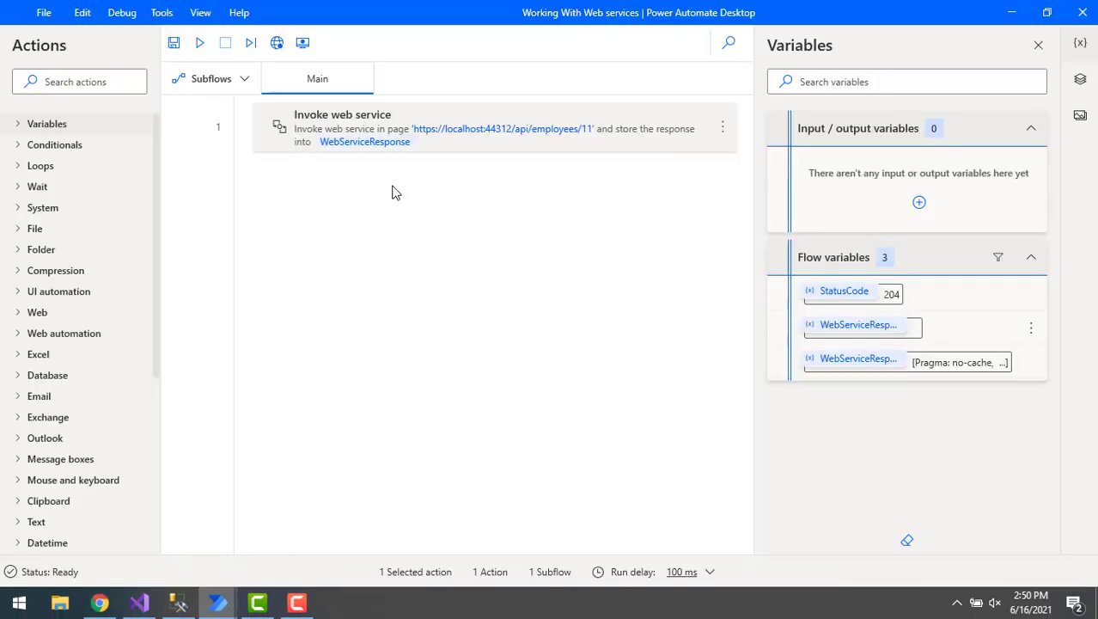
- Remove the trailing /11 from the web service URL so it targets api/employees
double_click(341, 135)
click(619, 107)
key(shift+Left)
key(shift+Left)
key(shift+Left)
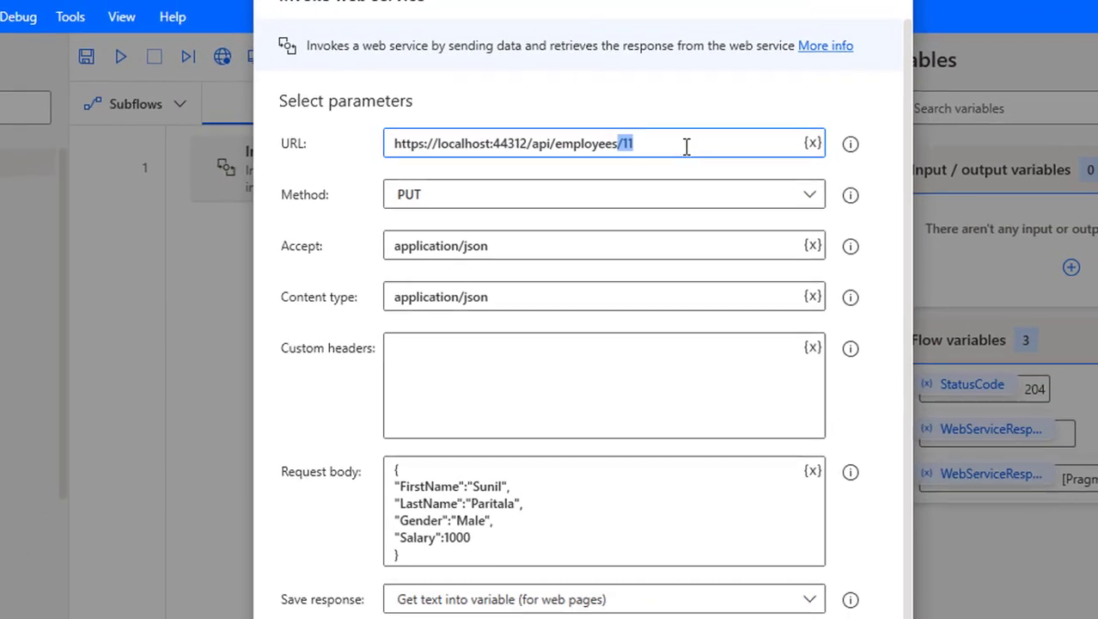
key(BackSpace)
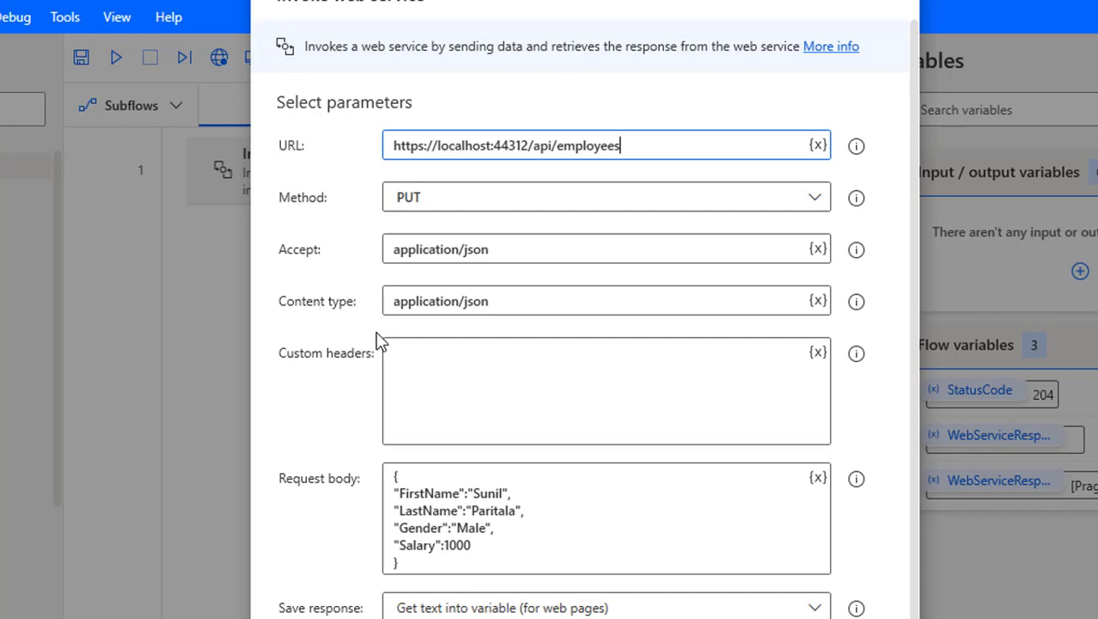
- Add "EmployeeId":1 as the first line of the request body
click(435, 481)
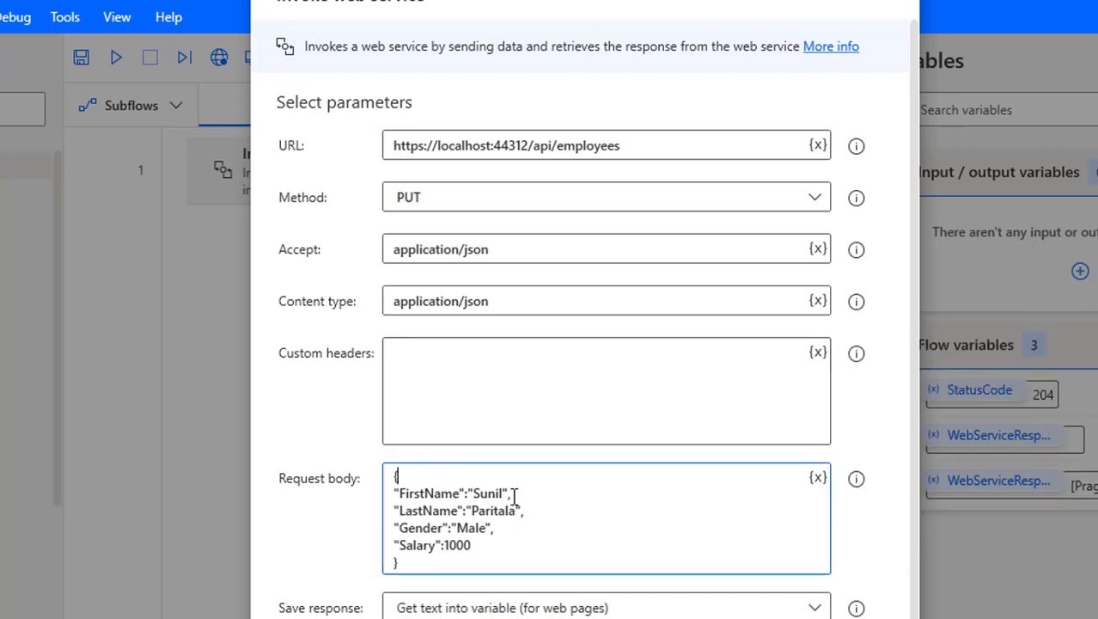
key(Return)
text("id":1)
text(Employee)
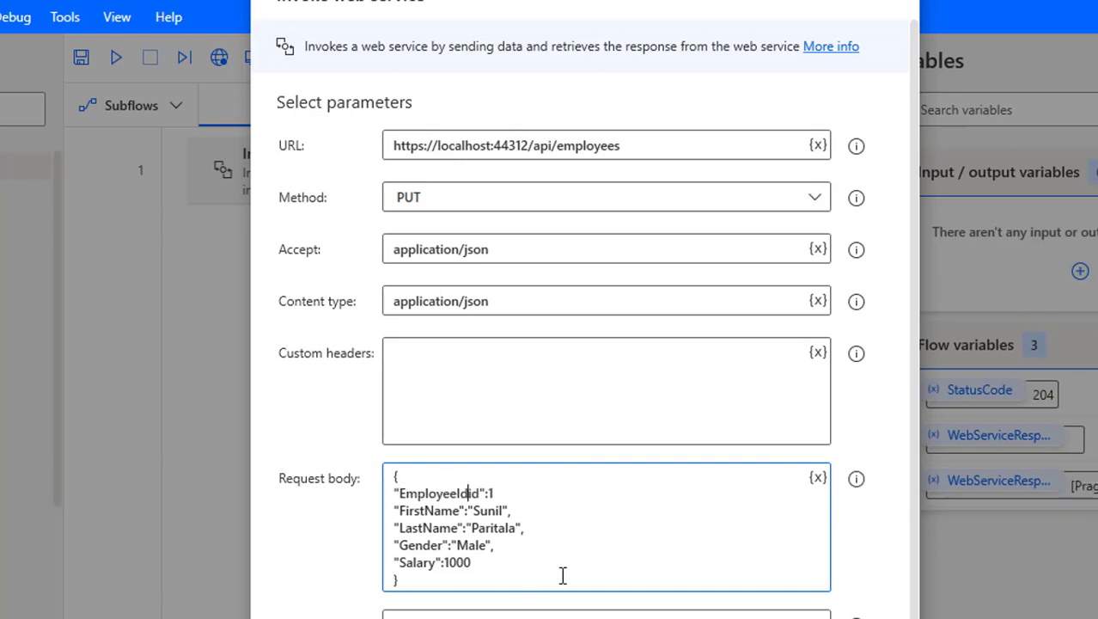
key(Delete)
text(I)
click(470, 494)
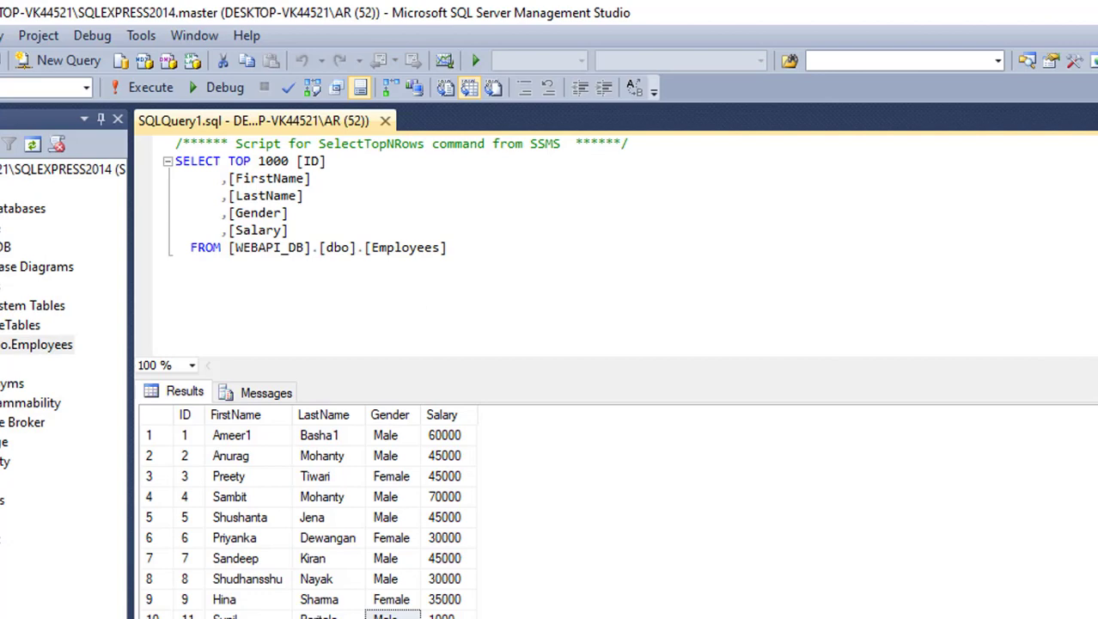
click(243, 438)
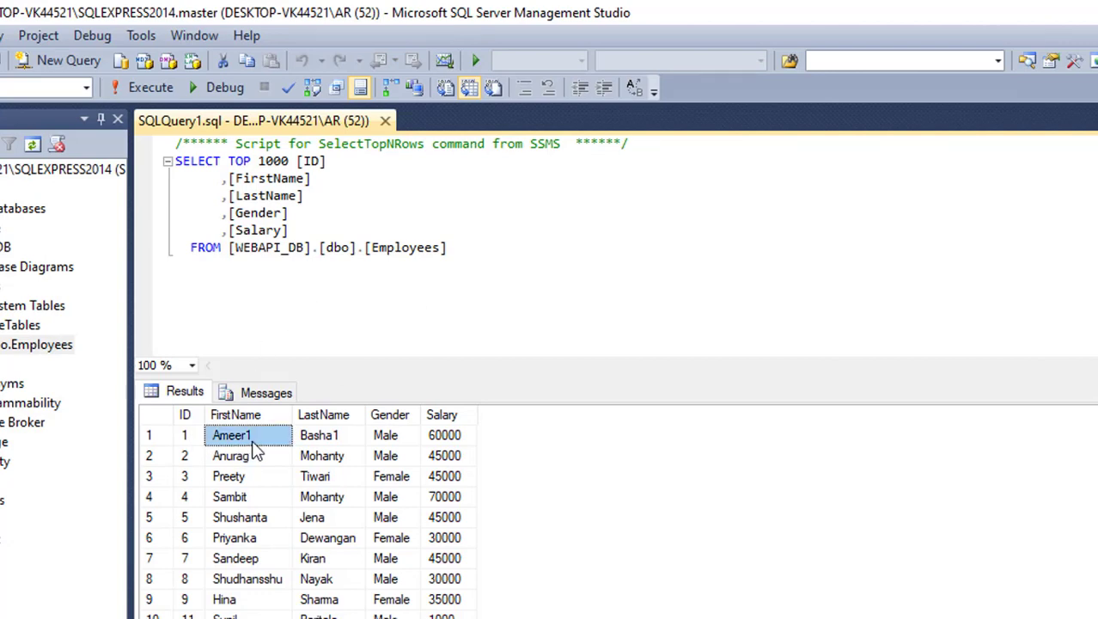
click(324, 437)
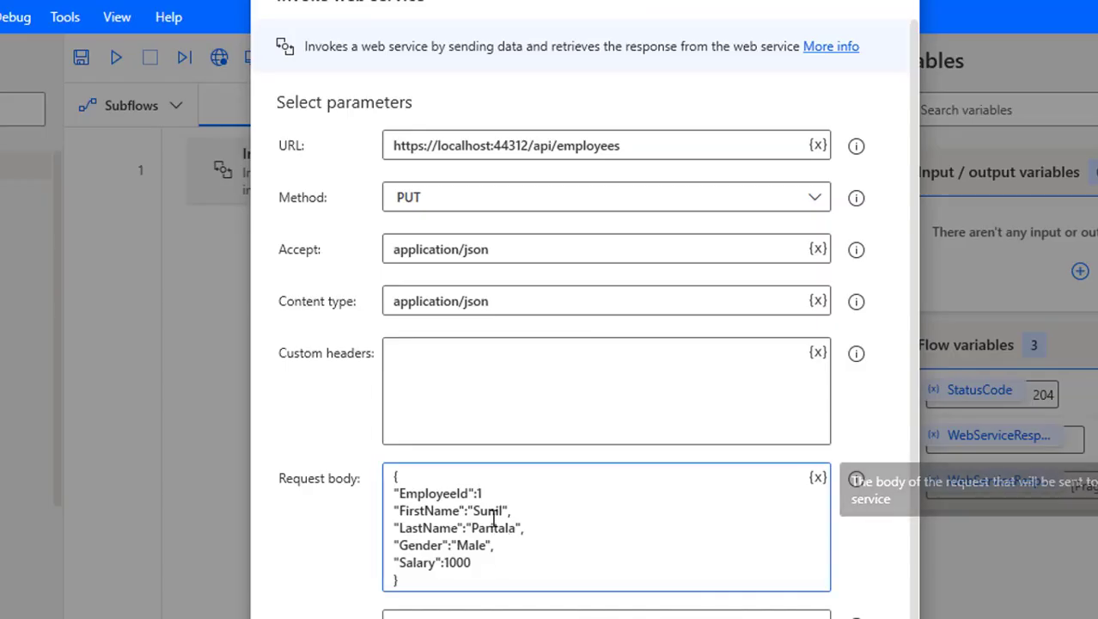
double_click(492, 510)
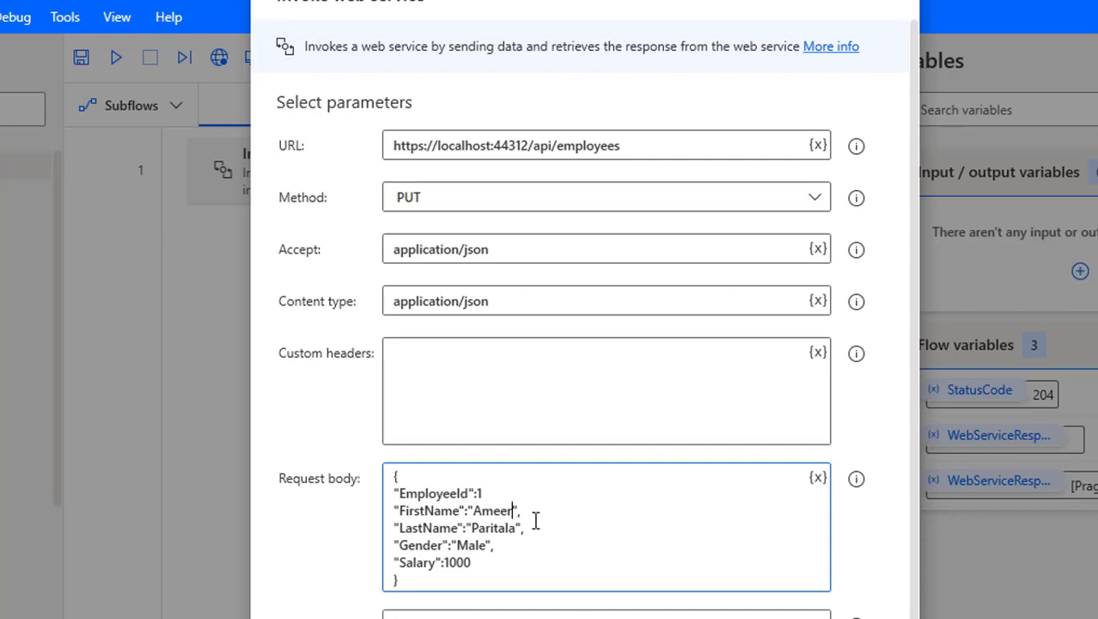
double_click(497, 528)
- Change the salary from 1000 to 60000 and review the EmployeeId line
key(BackSpace)
text(60)
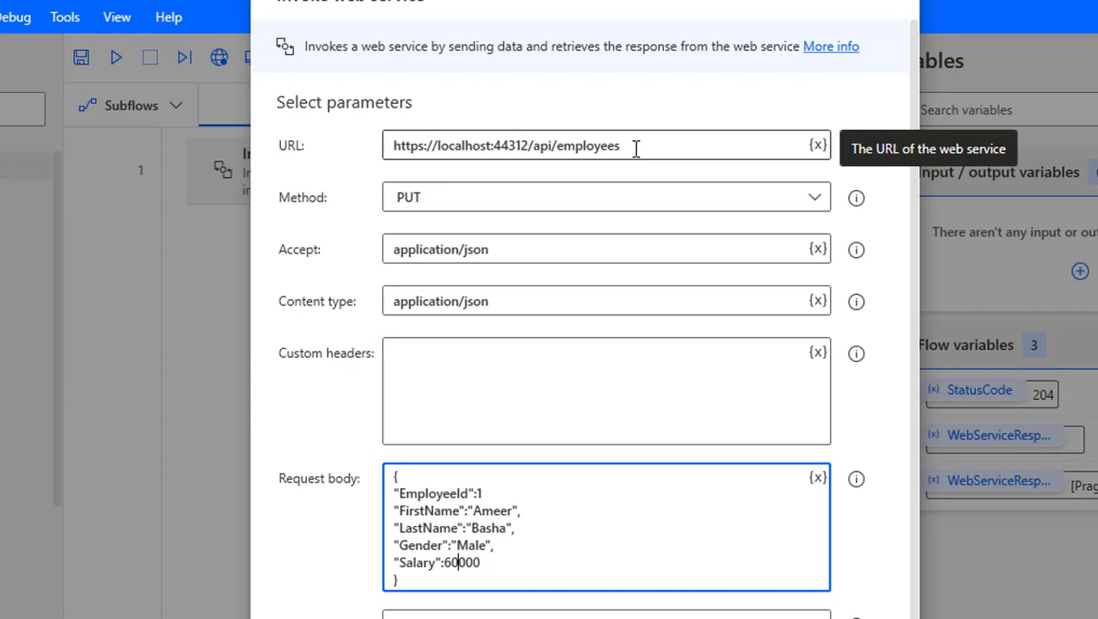
drag(483, 494, 391, 502)
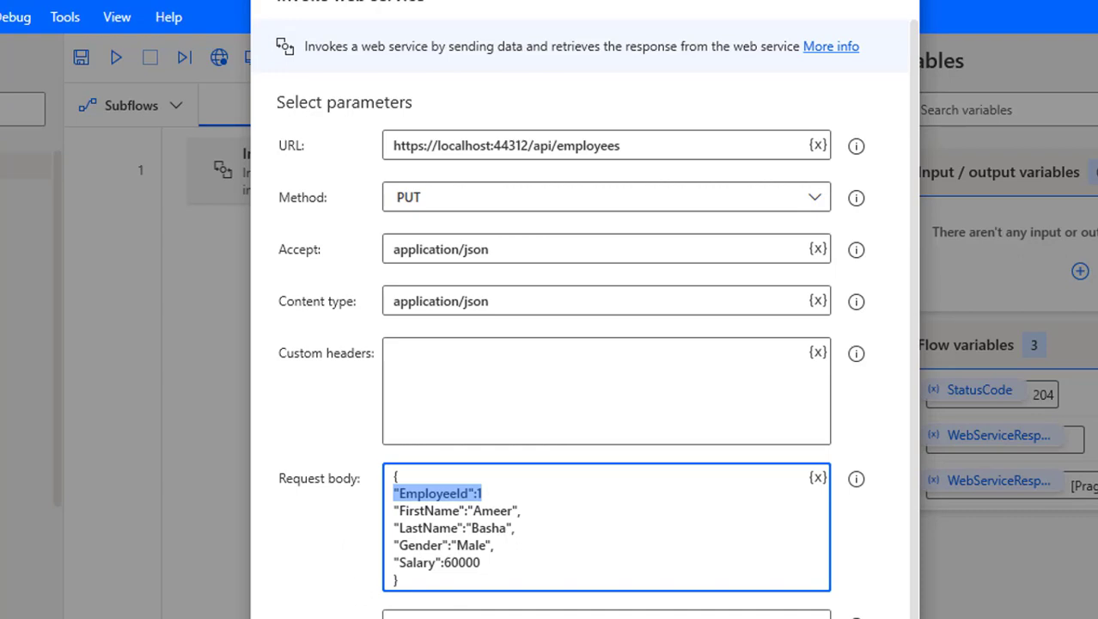
key(Tab)
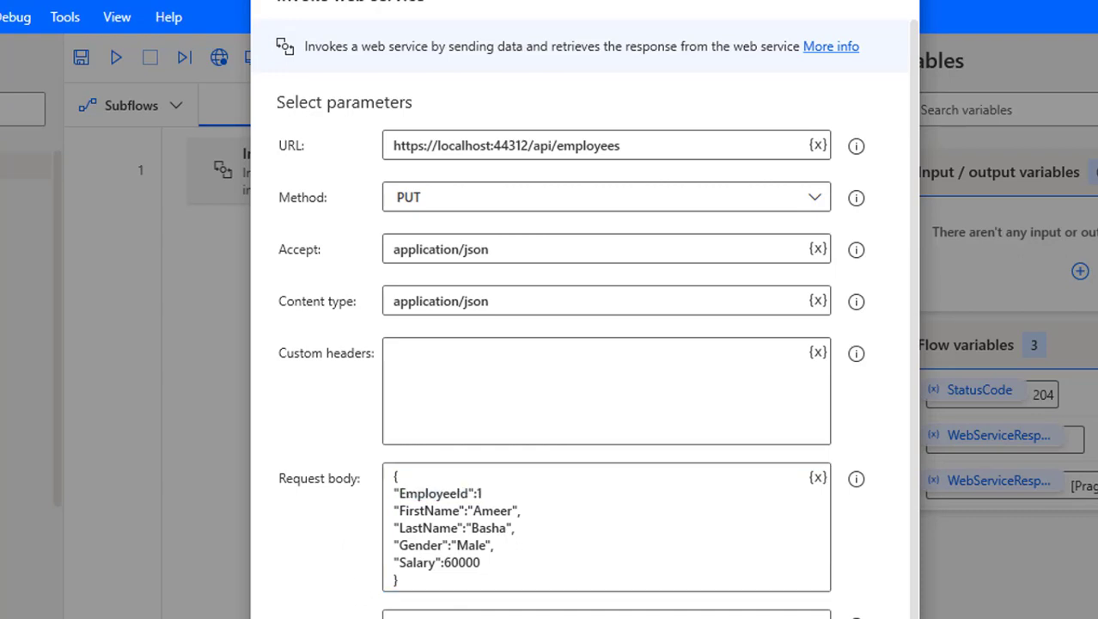
scroll(584, 387, down, 5)
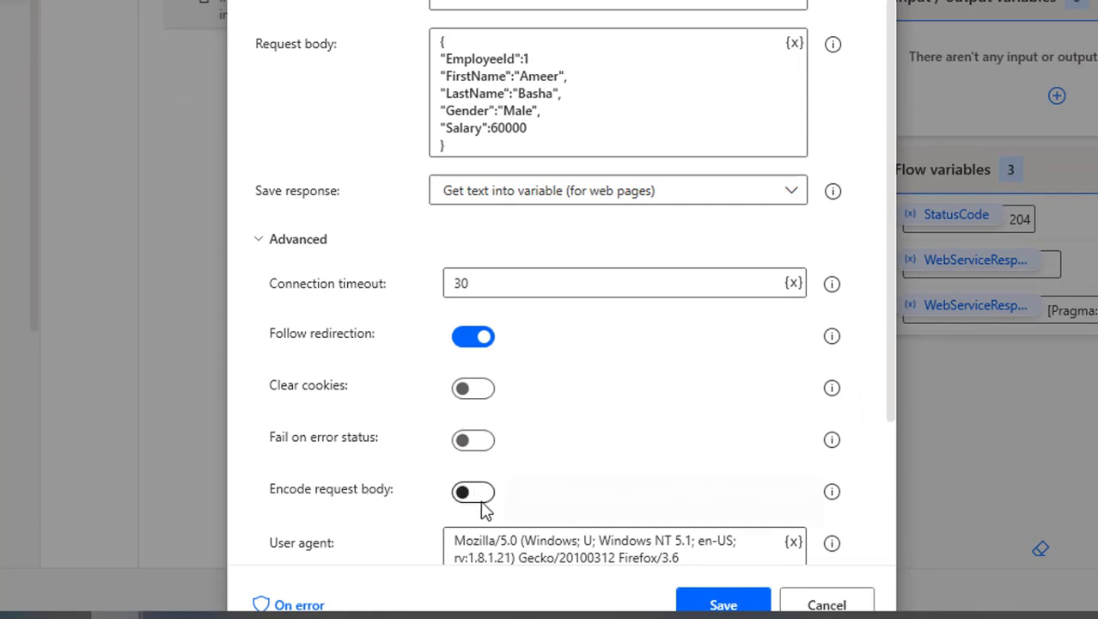
- Save the api/employees PUT action and rerun the flow, getting StatusCode 204
click(739, 606)
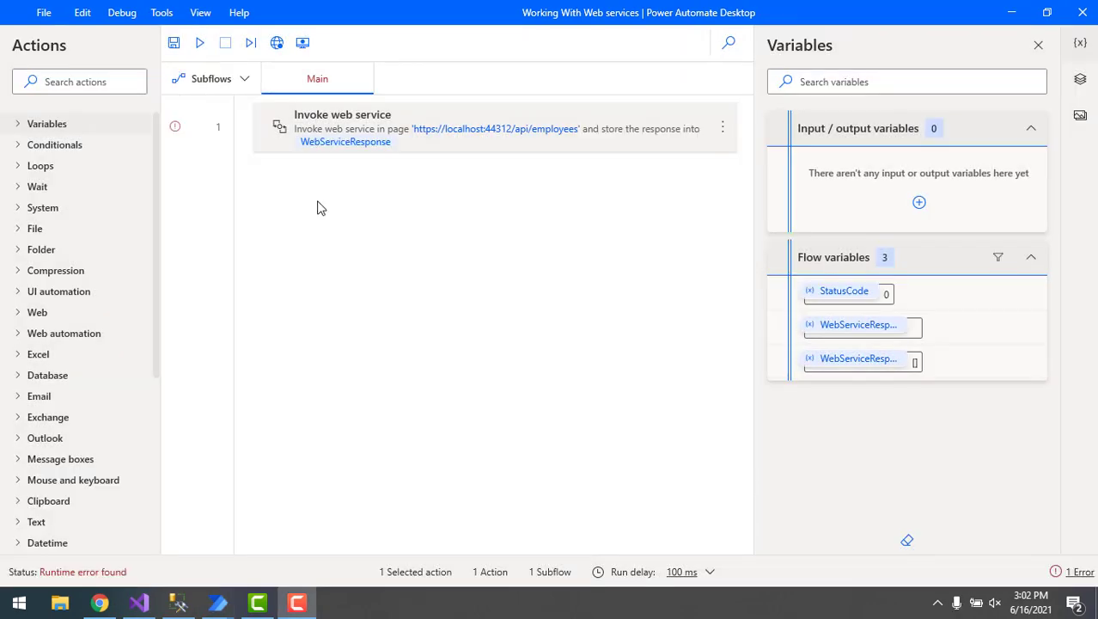
click(199, 43)
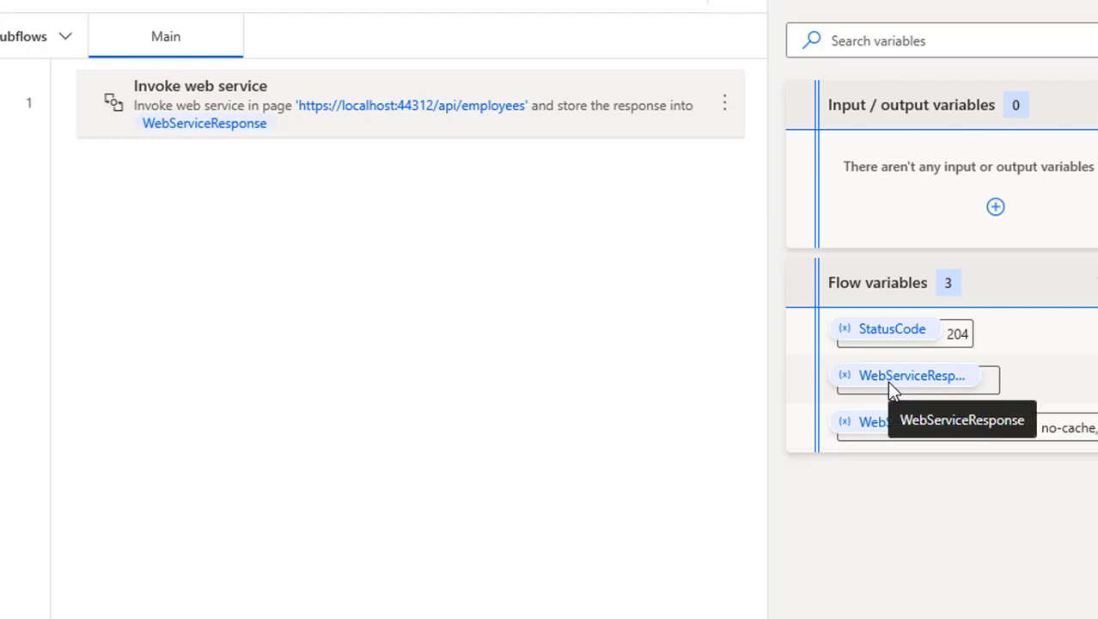
click(176, 603)
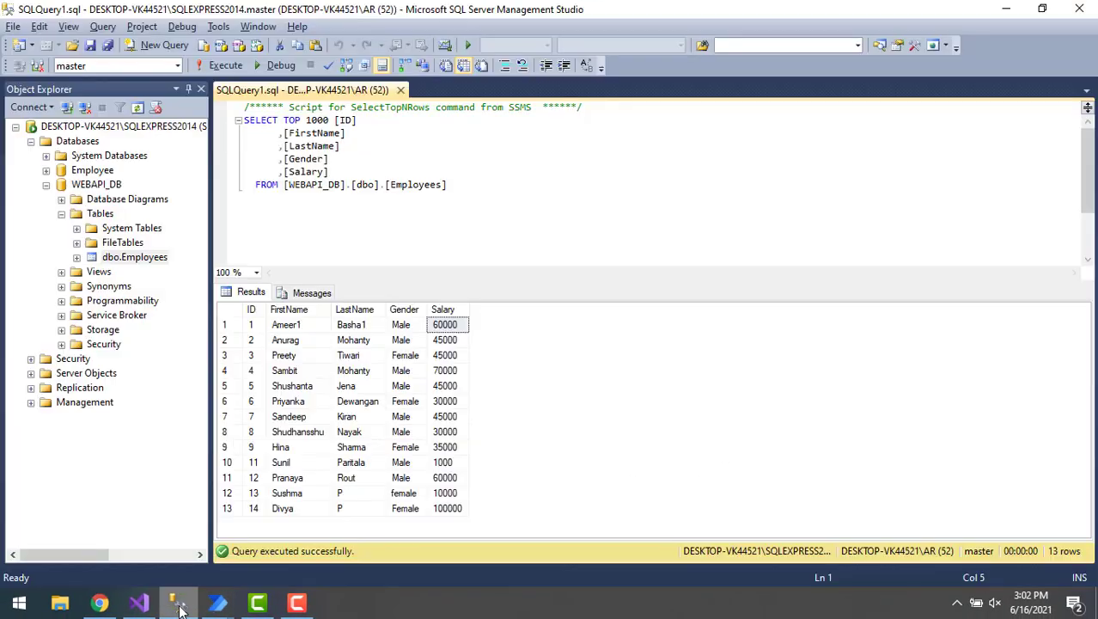
click(457, 247)
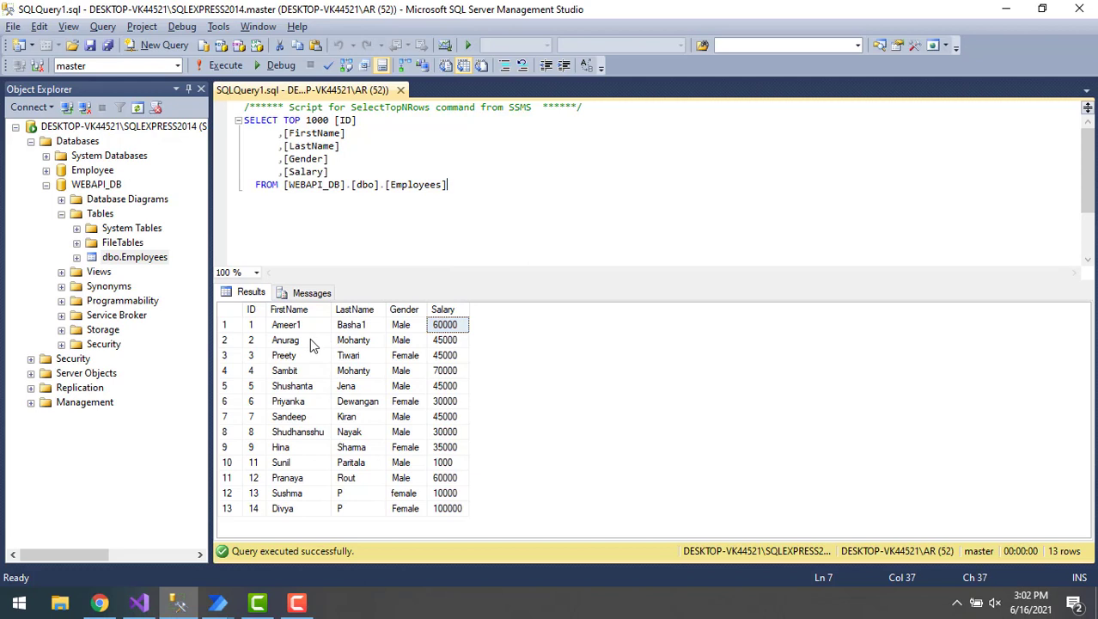
click(290, 326)
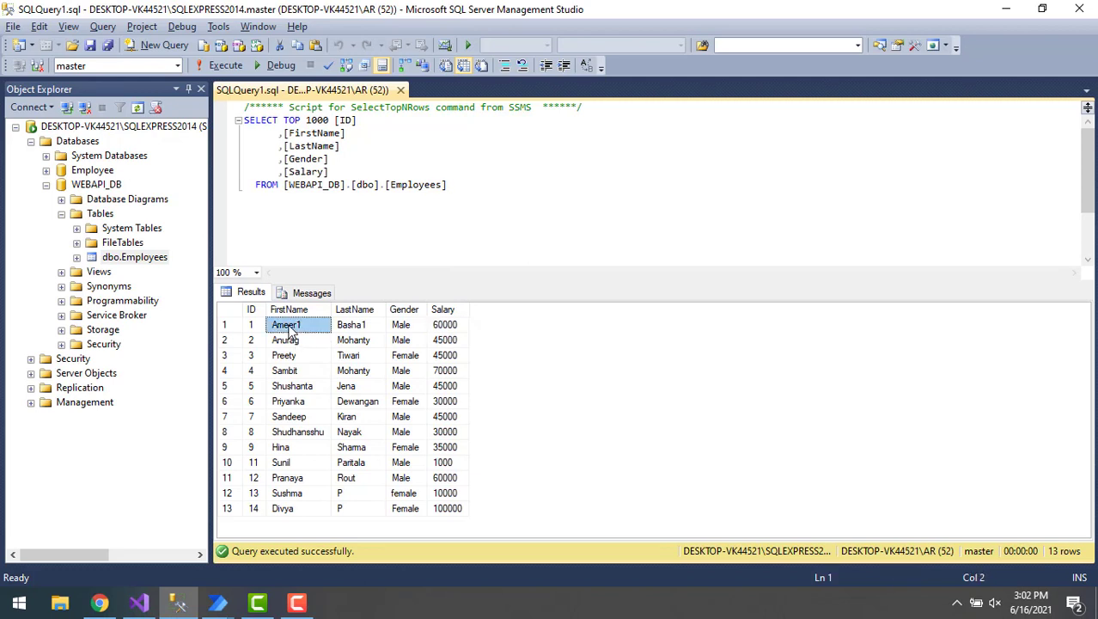
click(359, 331)
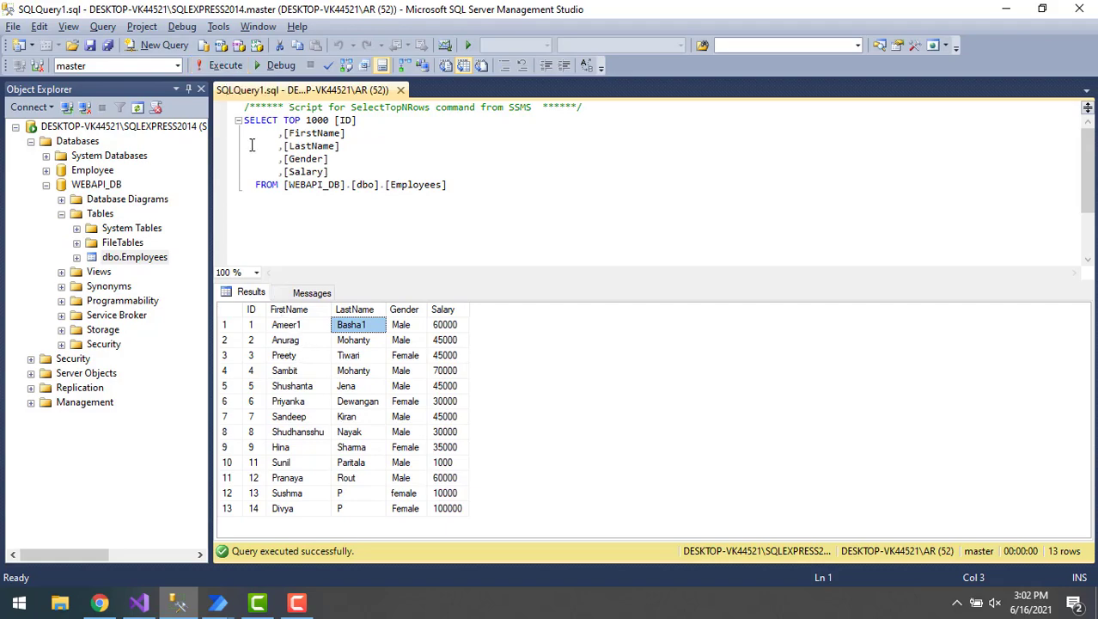
click(226, 68)
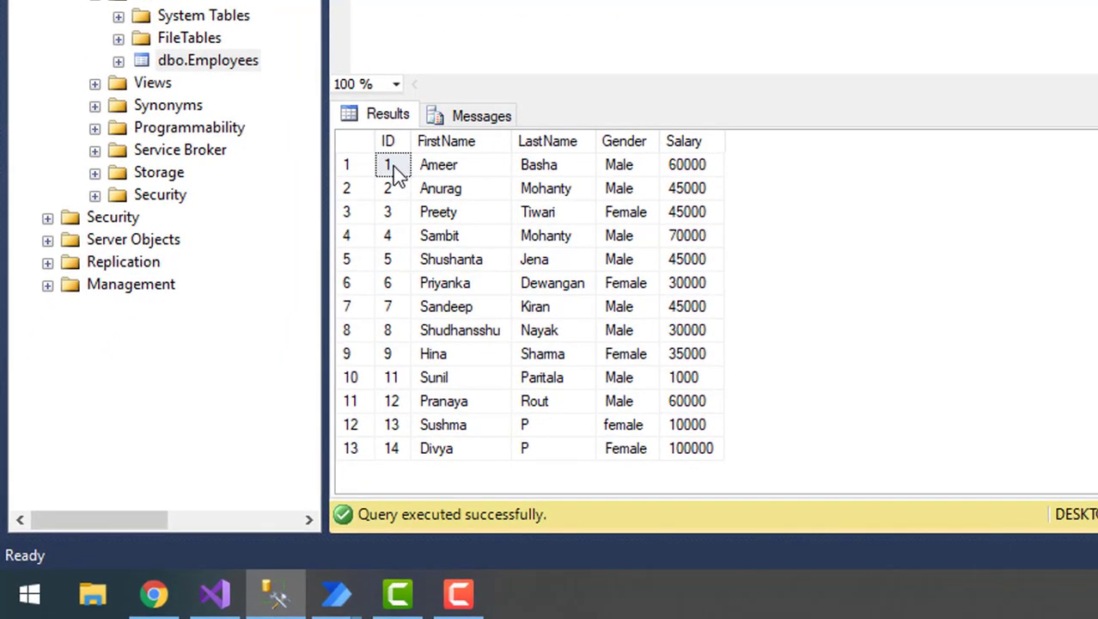
click(446, 171)
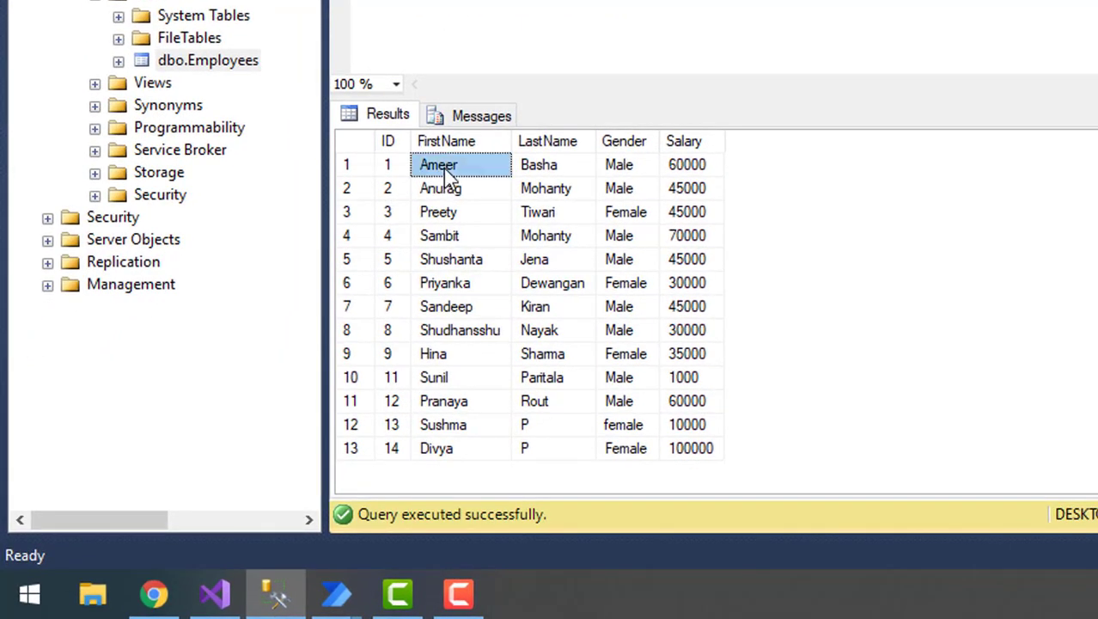
click(548, 169)
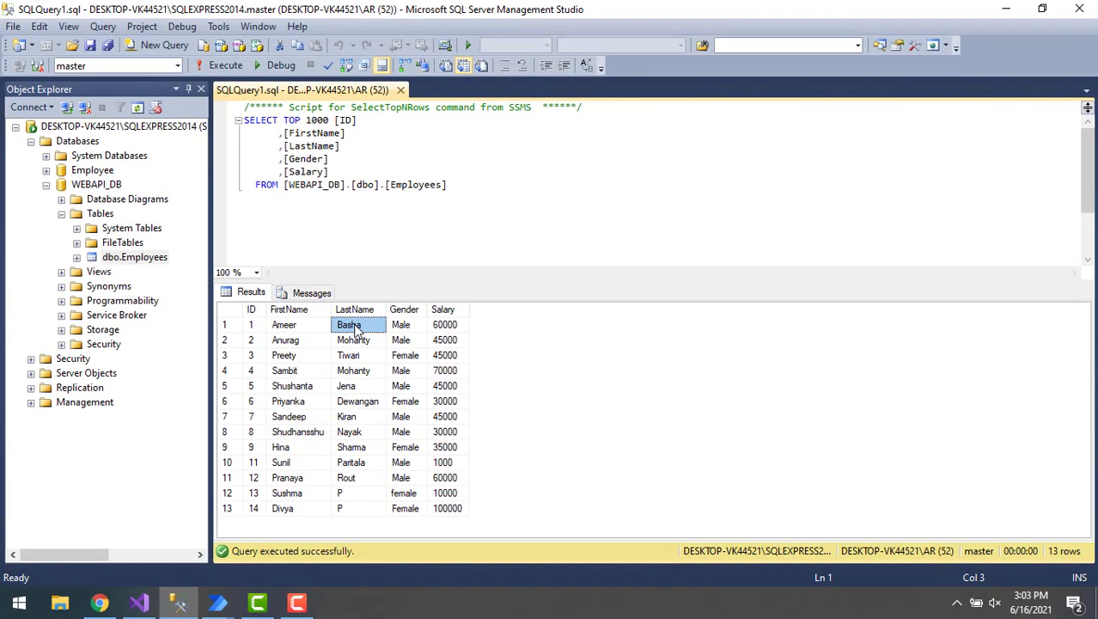
click(217, 602)
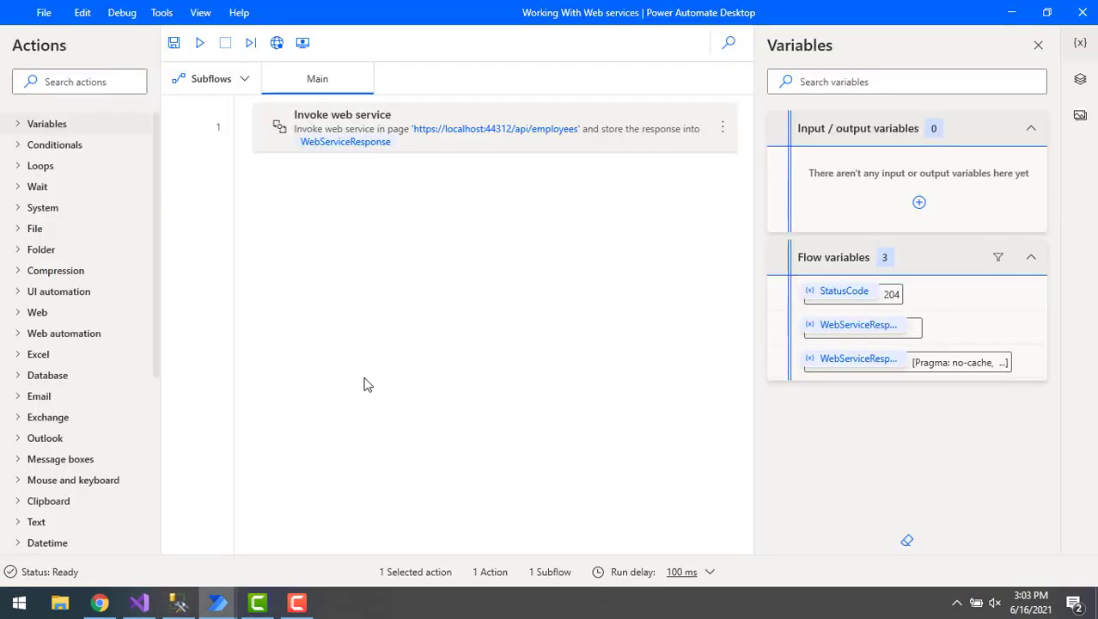